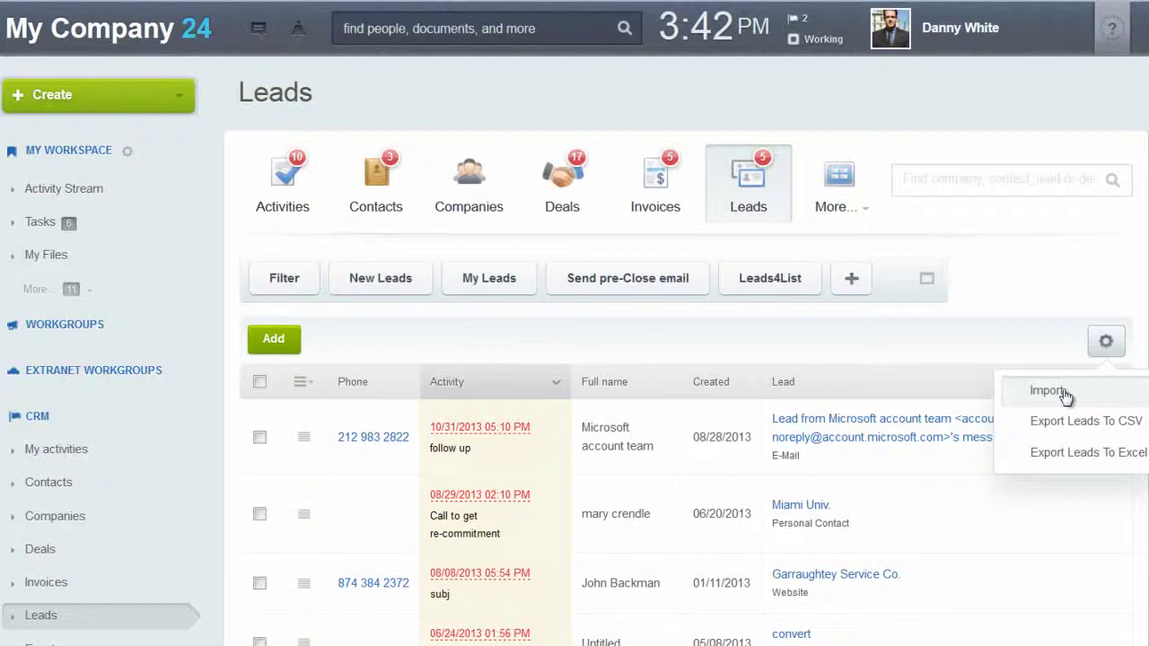
# Start a lead import with leads.csv as the CSV data file and continue to field mapping.
pyautogui.click(1063, 393)
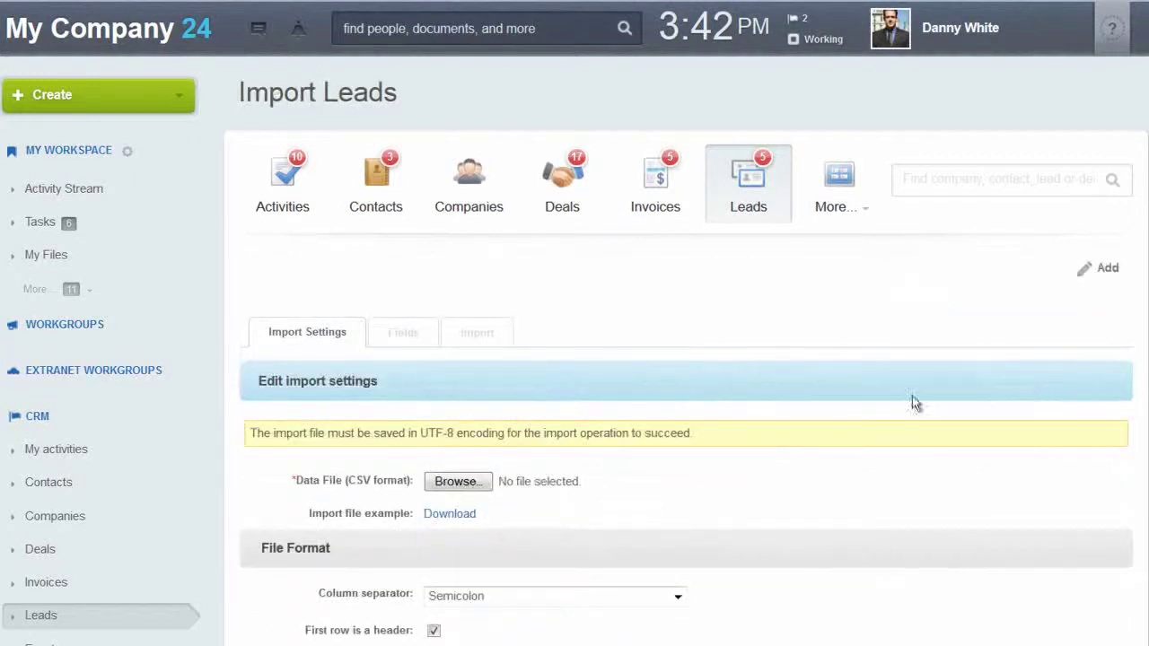
pyautogui.scroll(-3, 681, 453)
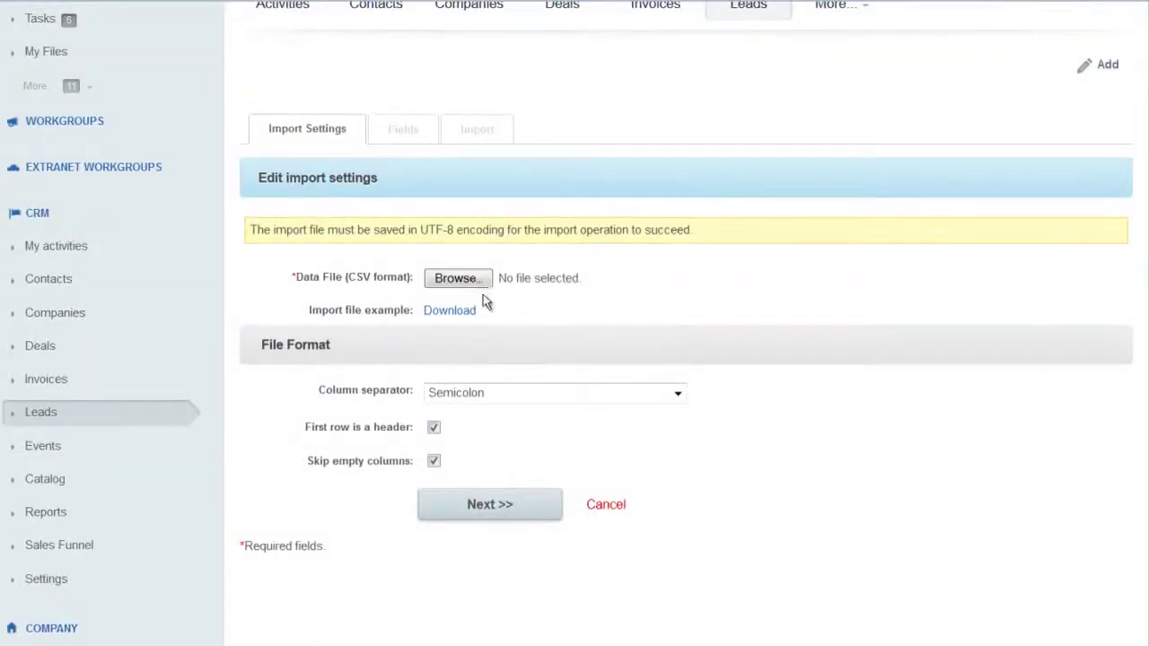
pyautogui.click(458, 286)
pyautogui.doubleClick(500, 238)
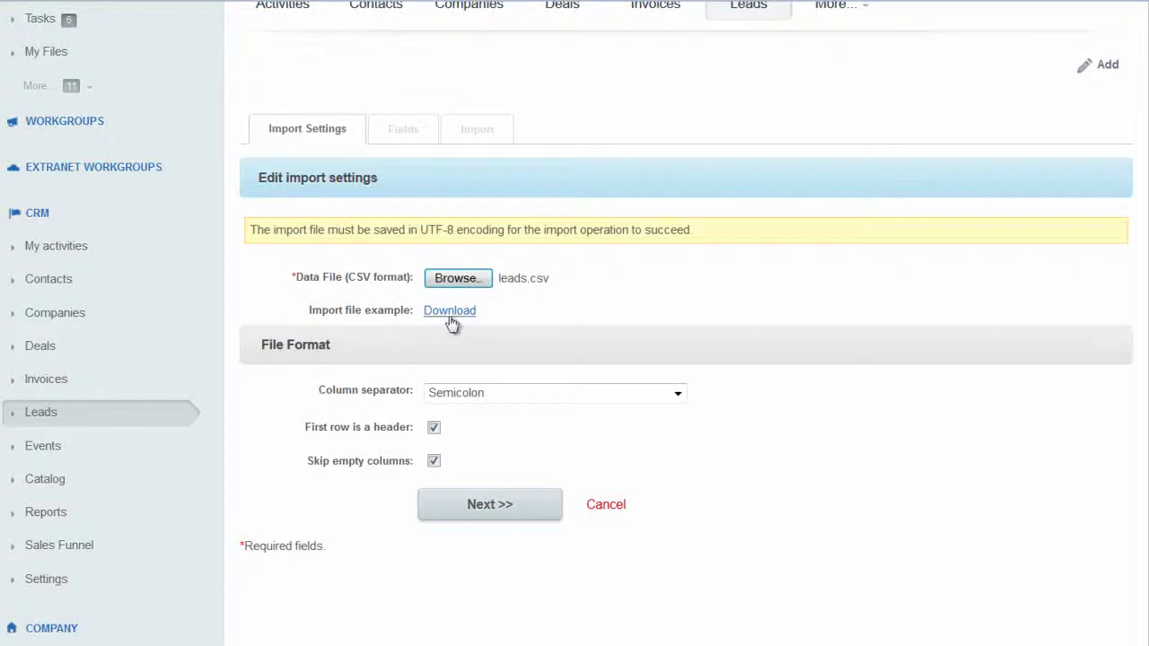
pyautogui.click(487, 515)
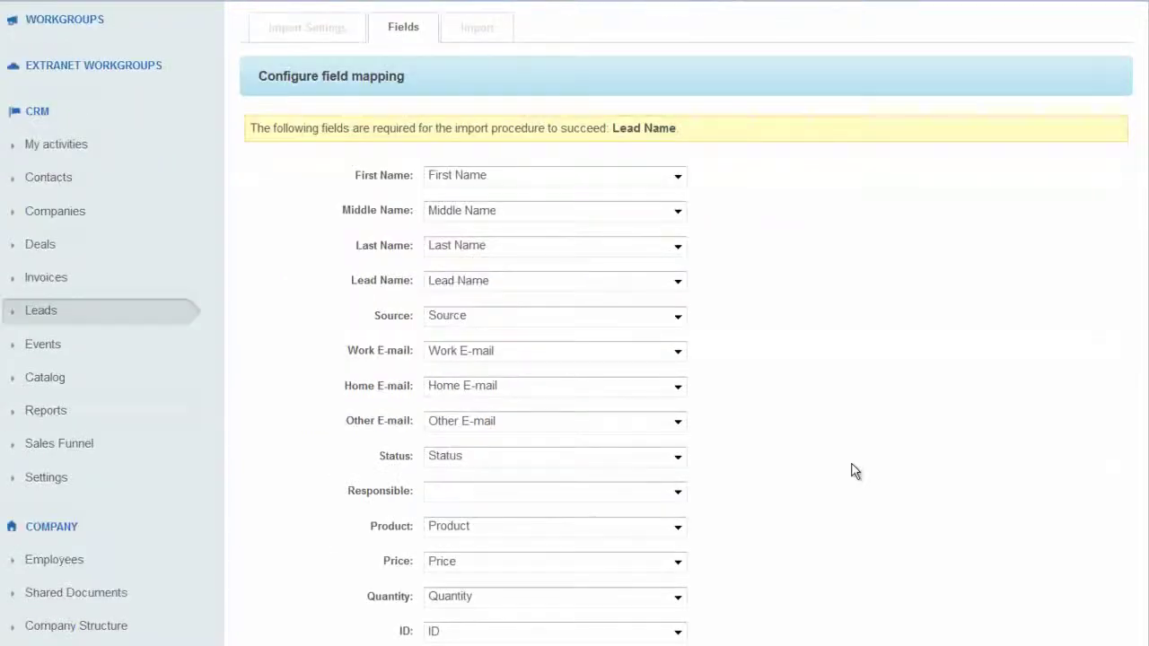
# Keep the default First Name and Price mappings and run the leads.csv import.
pyautogui.click(678, 178)
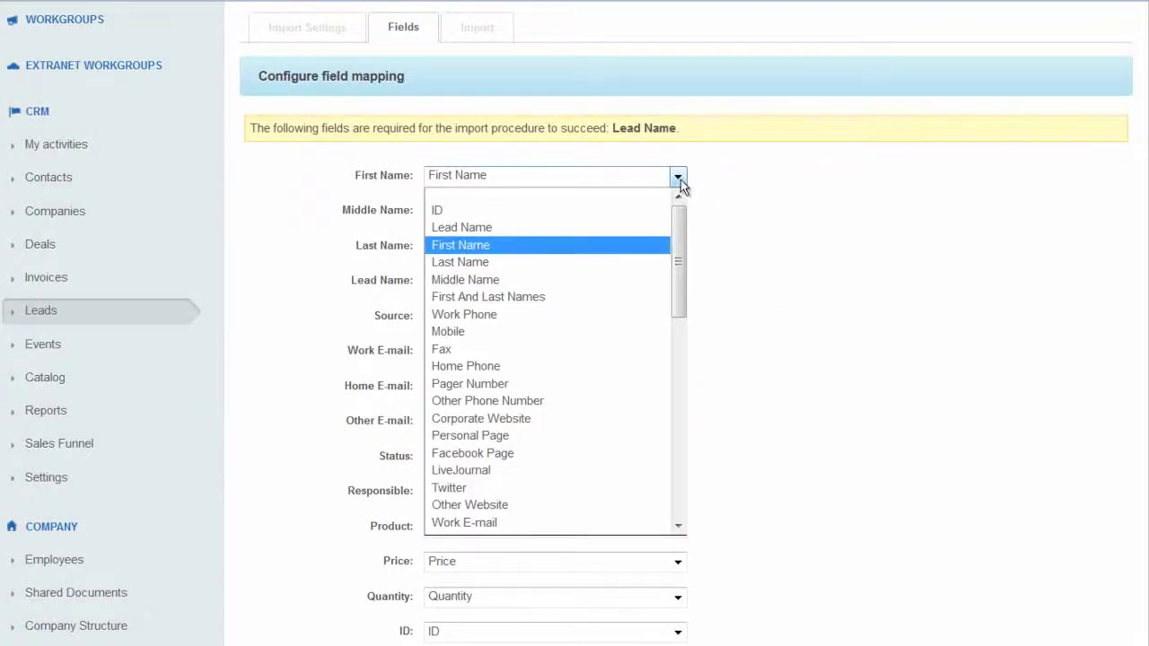
pyautogui.click(764, 200)
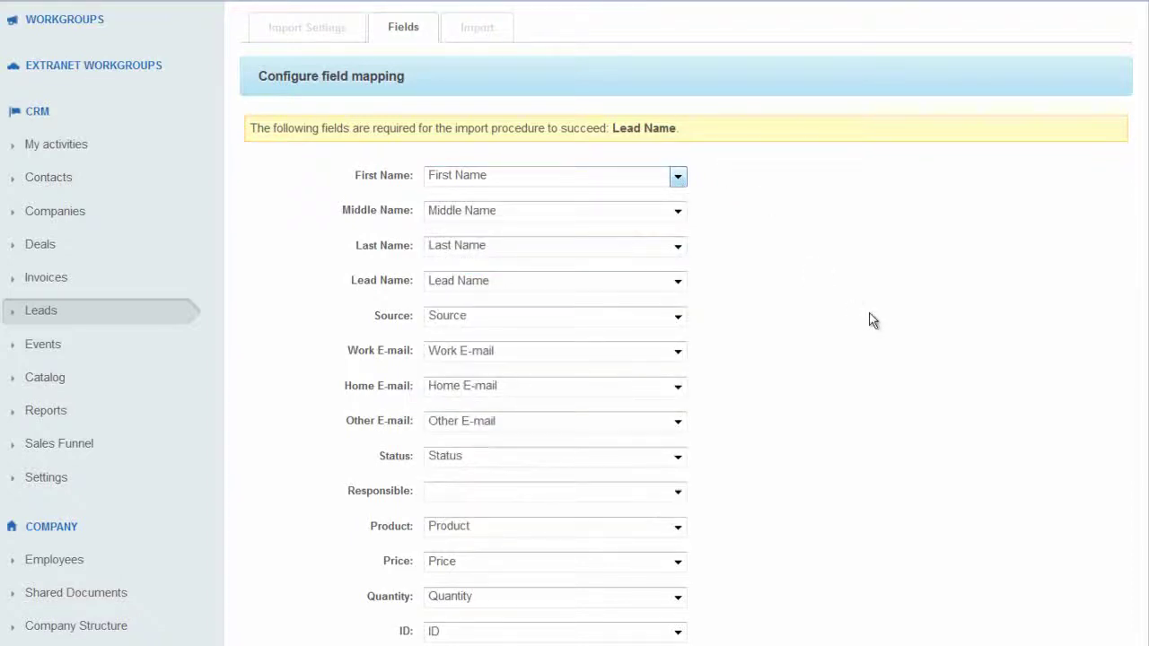
pyautogui.scroll(-3, 872, 317)
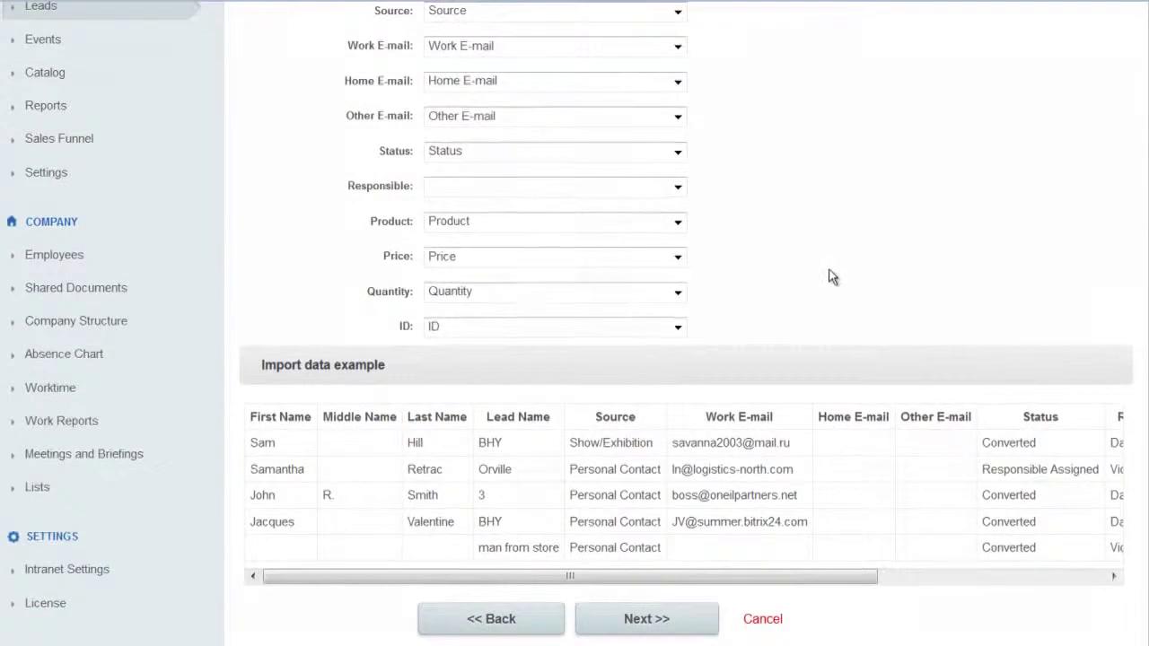
pyautogui.scroll(-2, 830, 275)
pyautogui.click(677, 68)
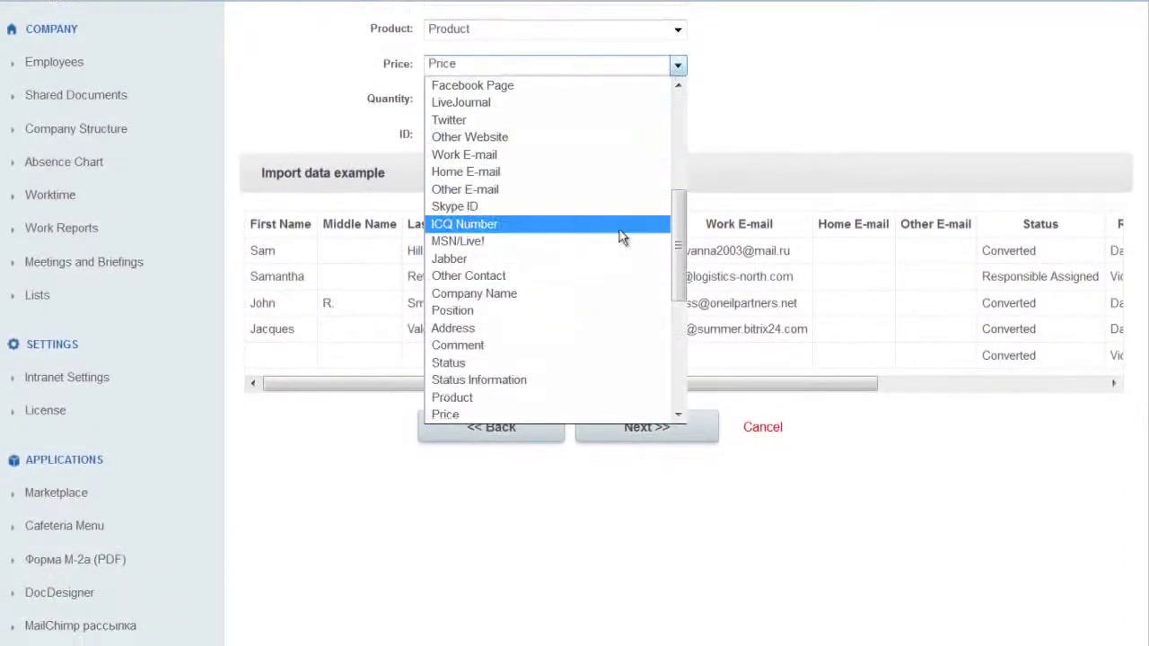
pyautogui.click(819, 132)
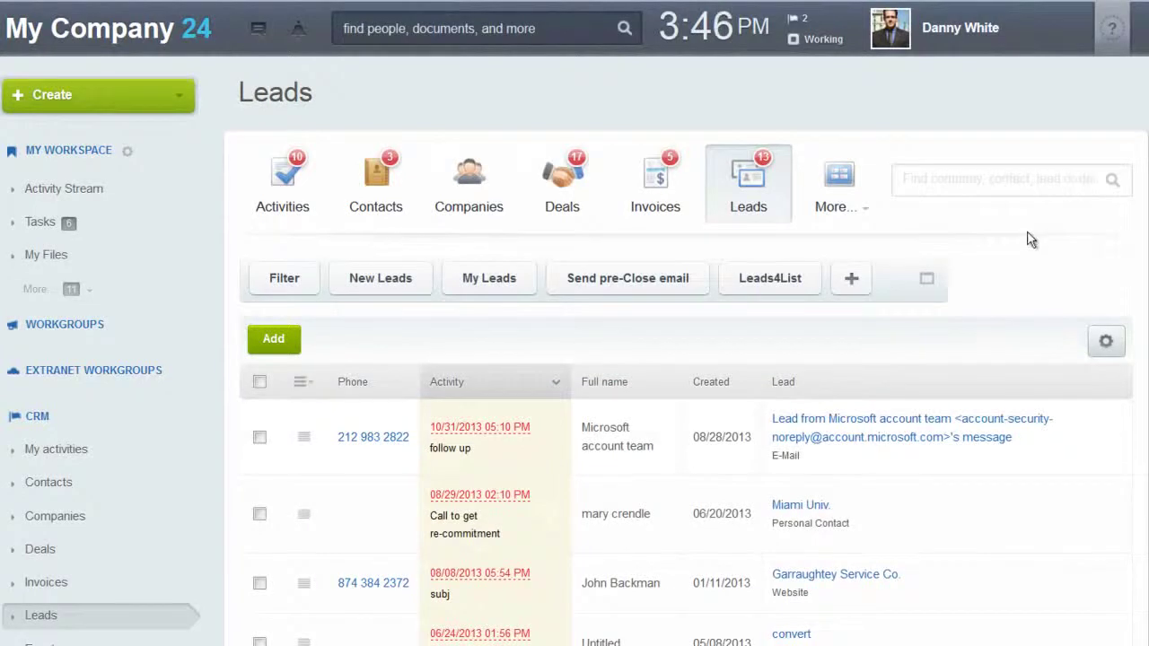
# Go to the CRM Settings page from the sidebar.
pyautogui.scroll(-3, 1031, 241)
pyautogui.scroll(-1, 1030, 241)
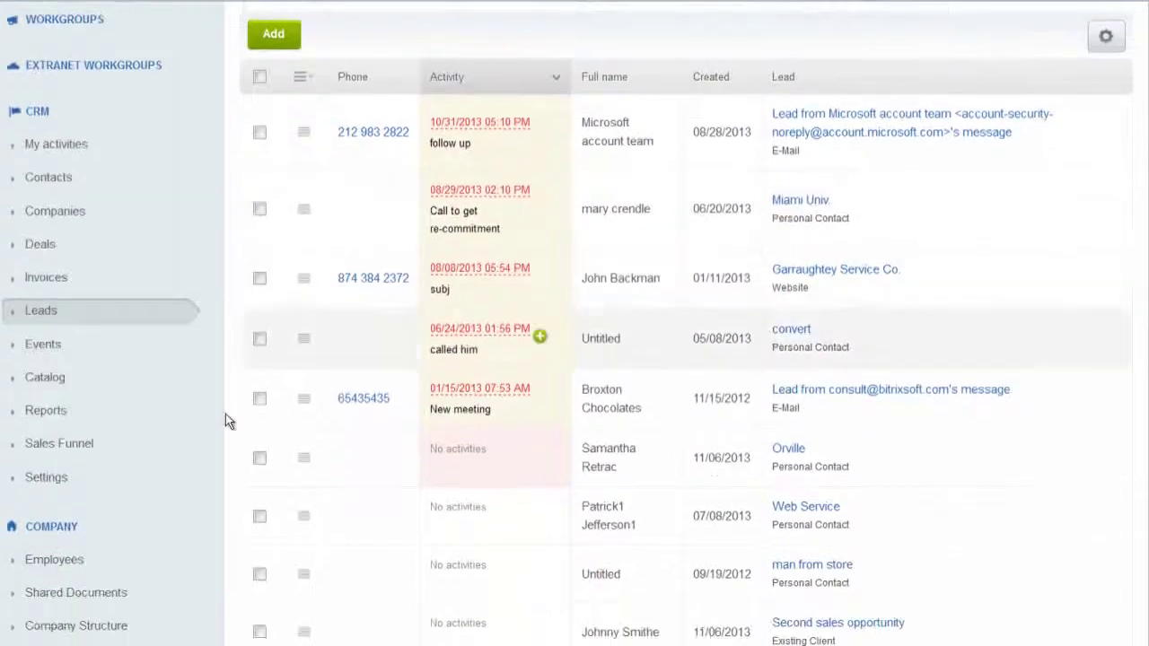
pyautogui.click(49, 485)
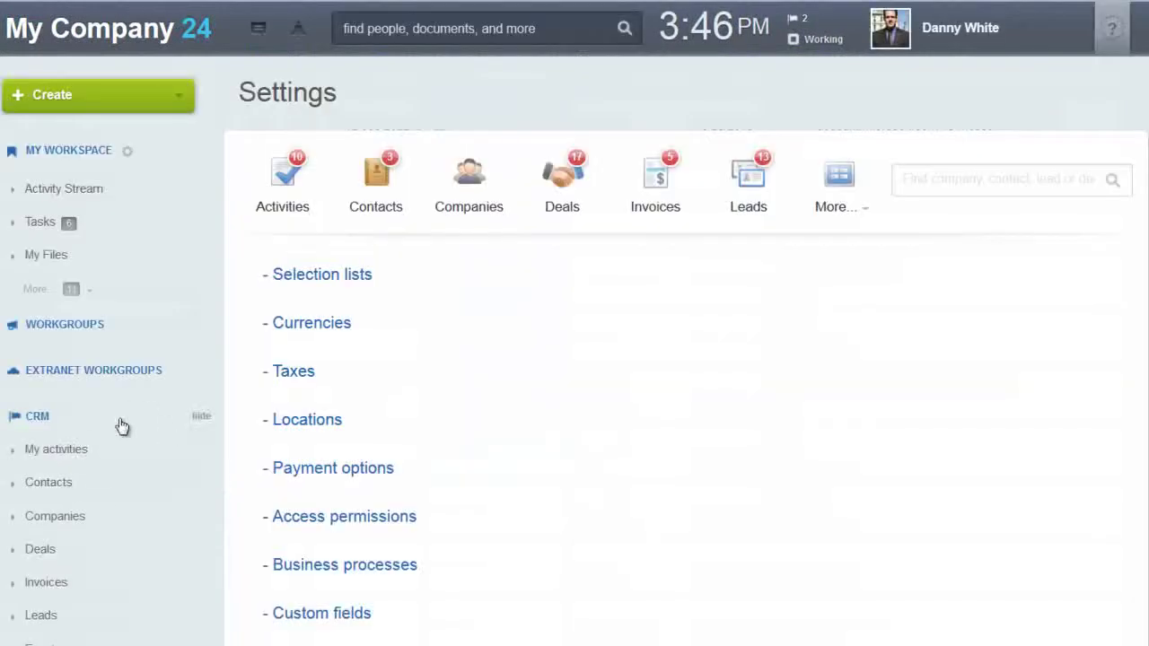
pyautogui.scroll(-1, 163, 552)
pyautogui.scroll(-4, 135, 538)
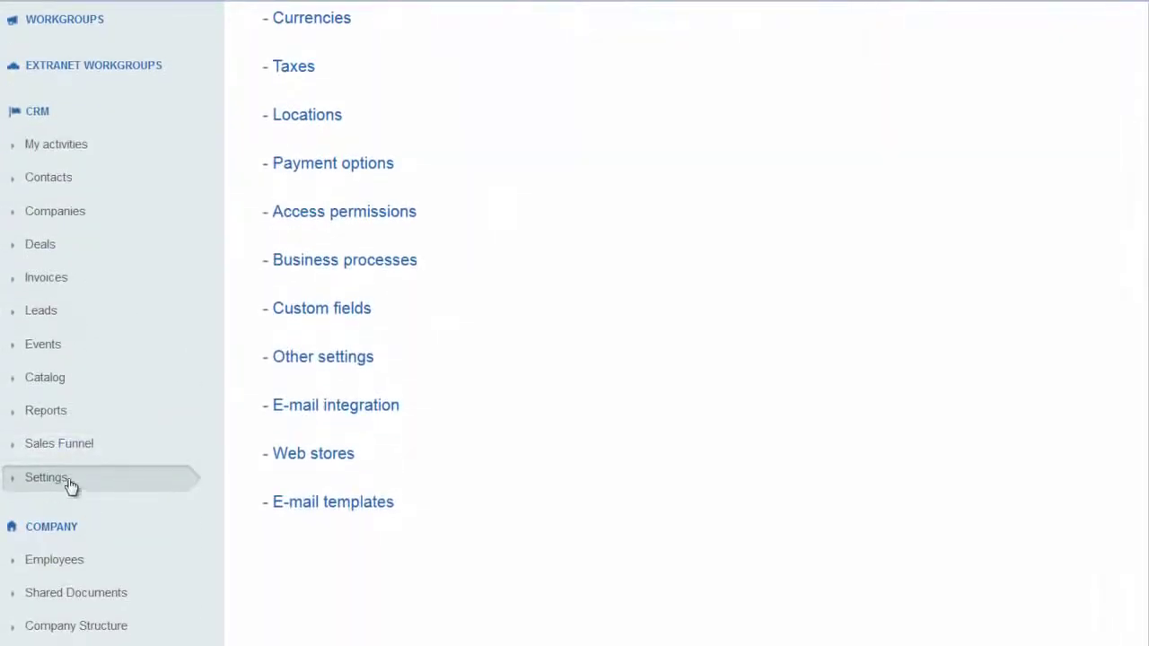
pyautogui.scroll(3, 197, 467)
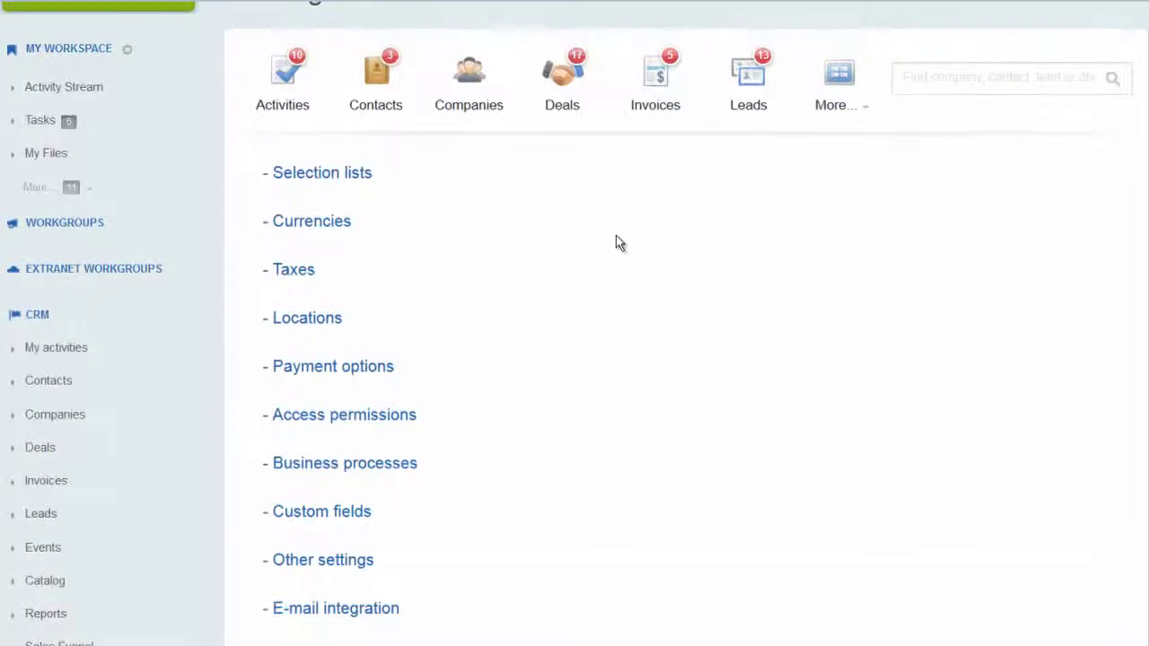
pyautogui.scroll(-2, 616, 239)
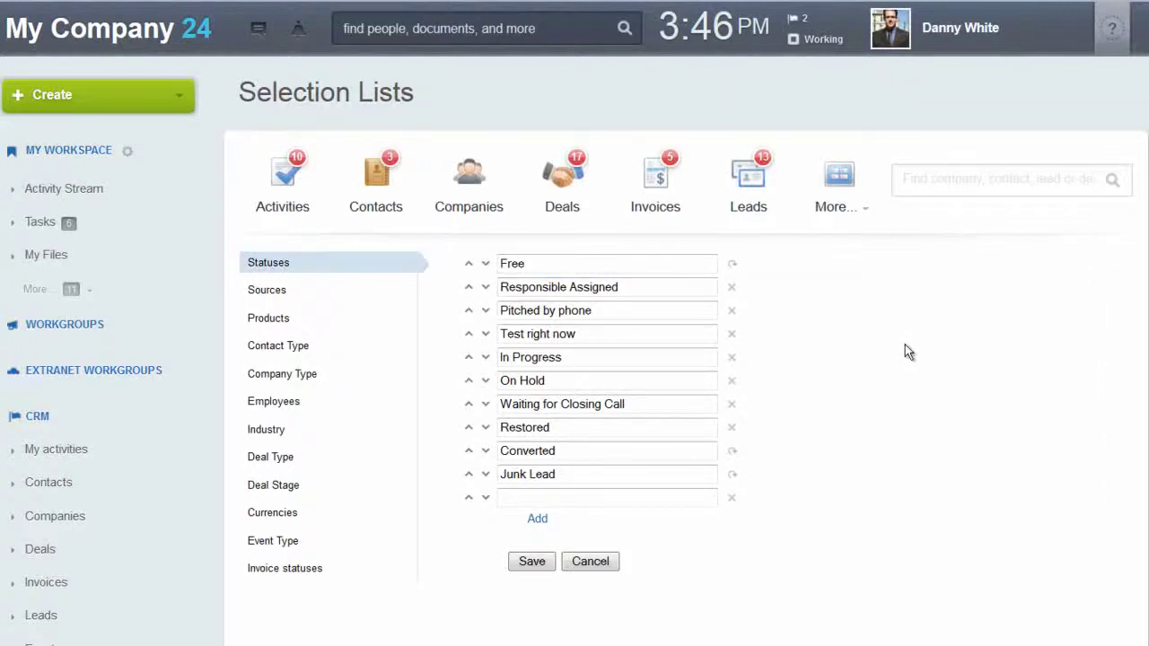
# Delete the 'Test right now' lead status.
pyautogui.moveTo(503, 333); pyautogui.dragTo(600, 338)
pyautogui.click(601, 337)
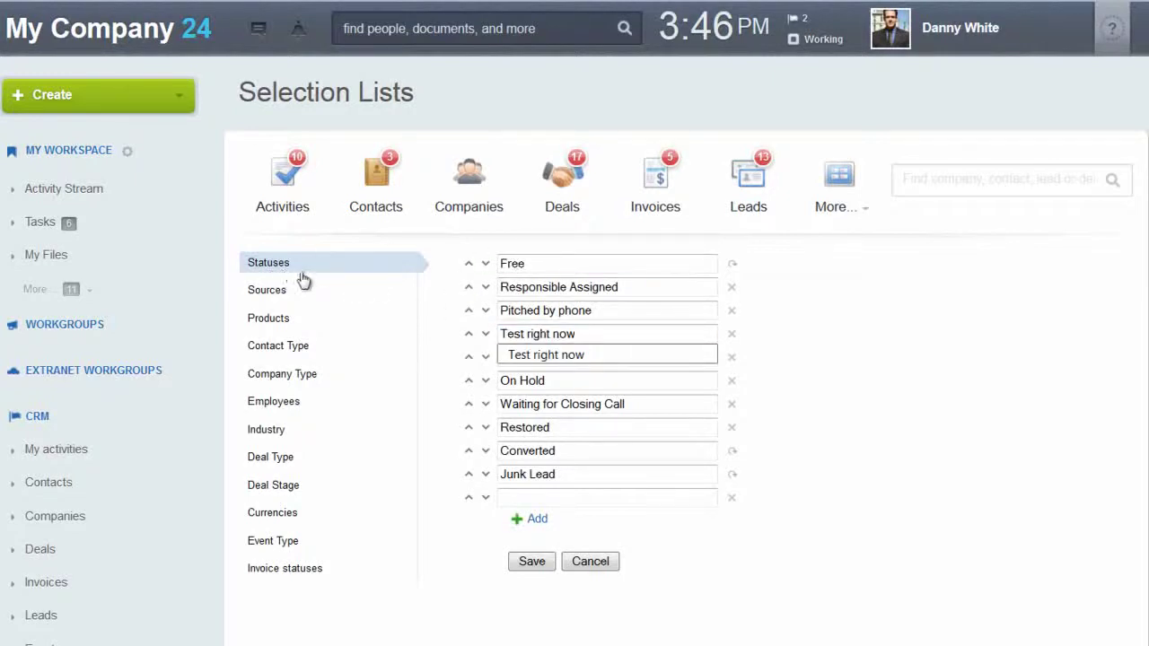
pyautogui.click(732, 334)
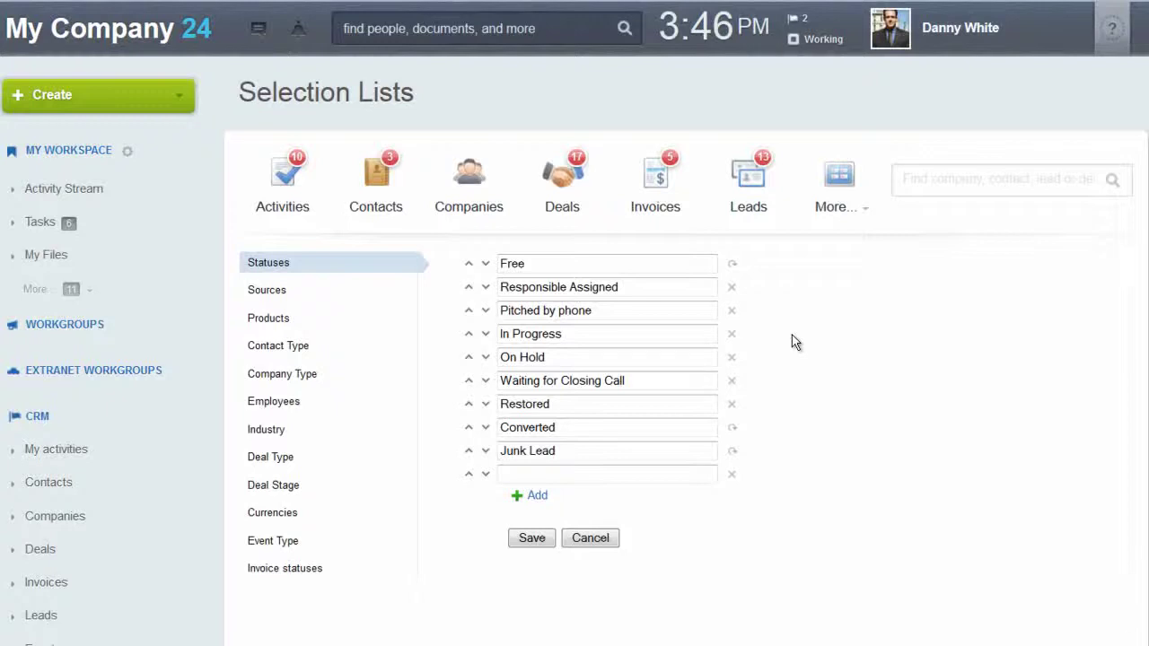
# Review the Sources, Contact Type, Company Type and Deal Stage selection lists.
pyautogui.click(271, 298)
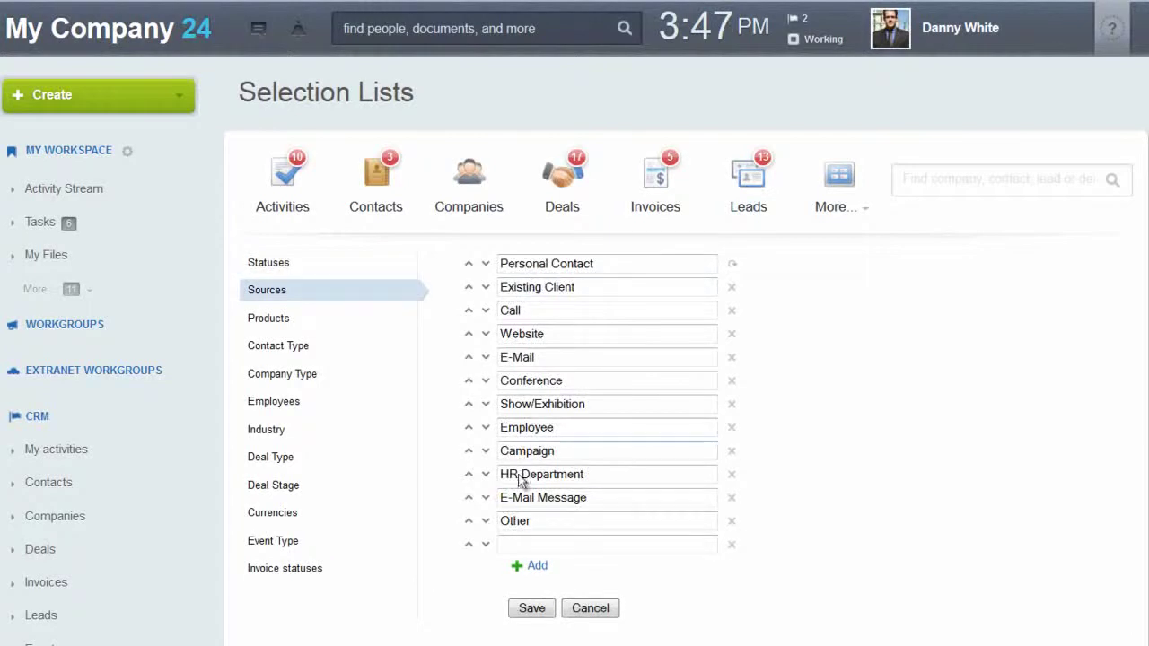
pyautogui.click(293, 350)
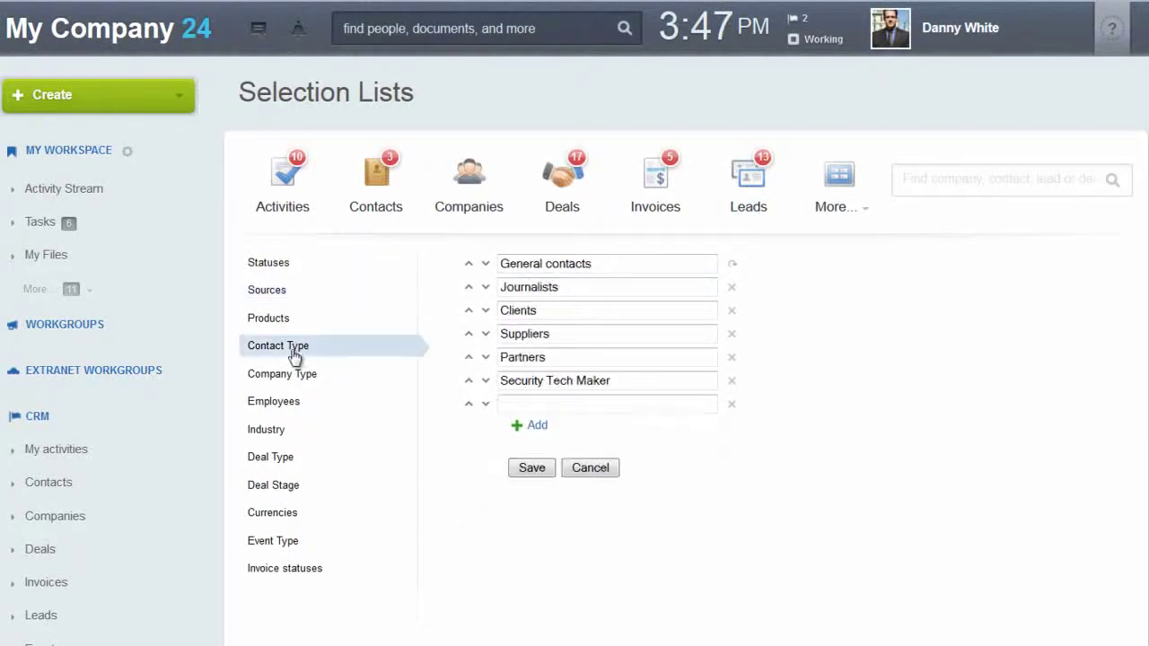
pyautogui.click(296, 377)
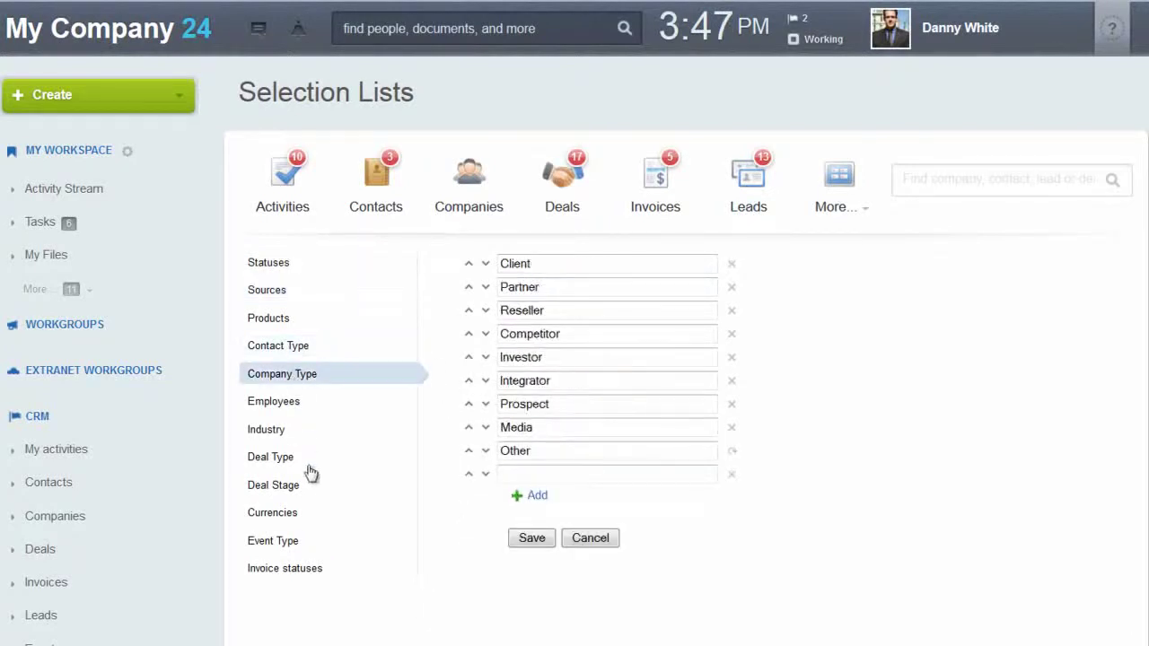
pyautogui.click(297, 490)
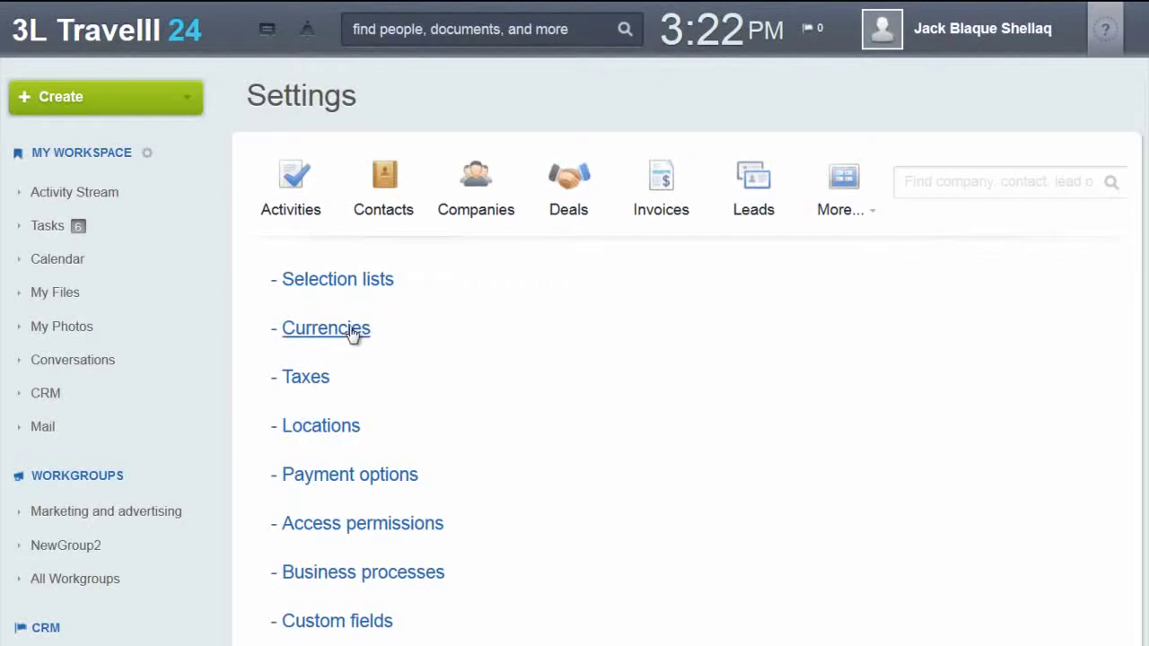
# Add a BRL currency with exchange rate 2 and currency format R$.
pyautogui.click(350, 332)
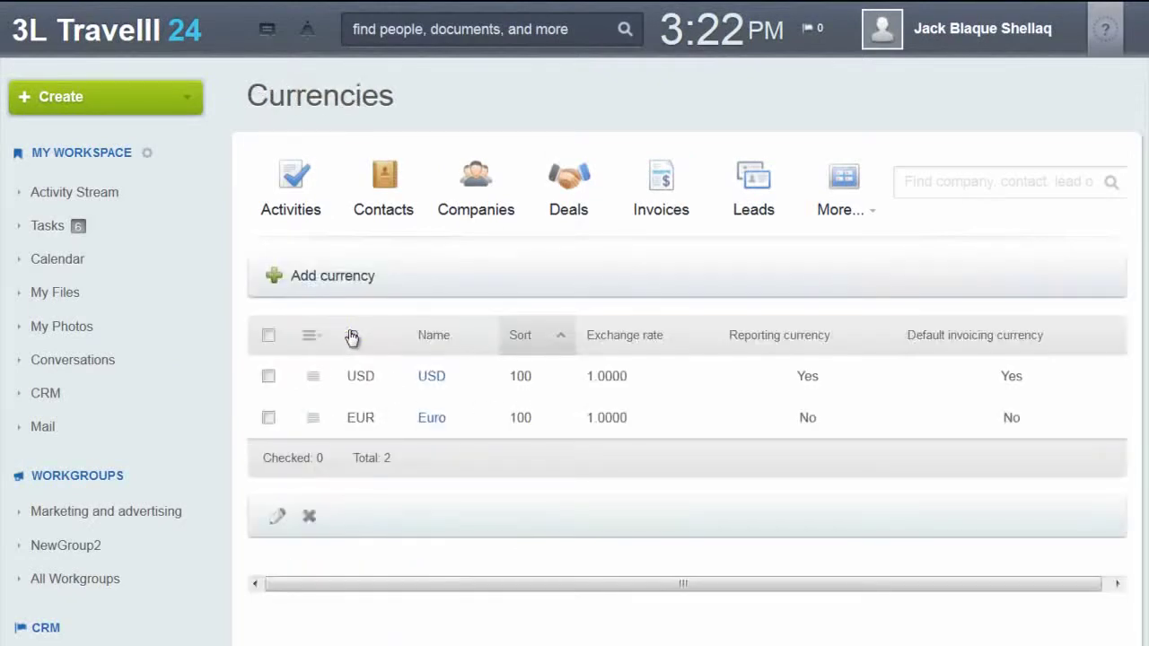
pyautogui.click(325, 278)
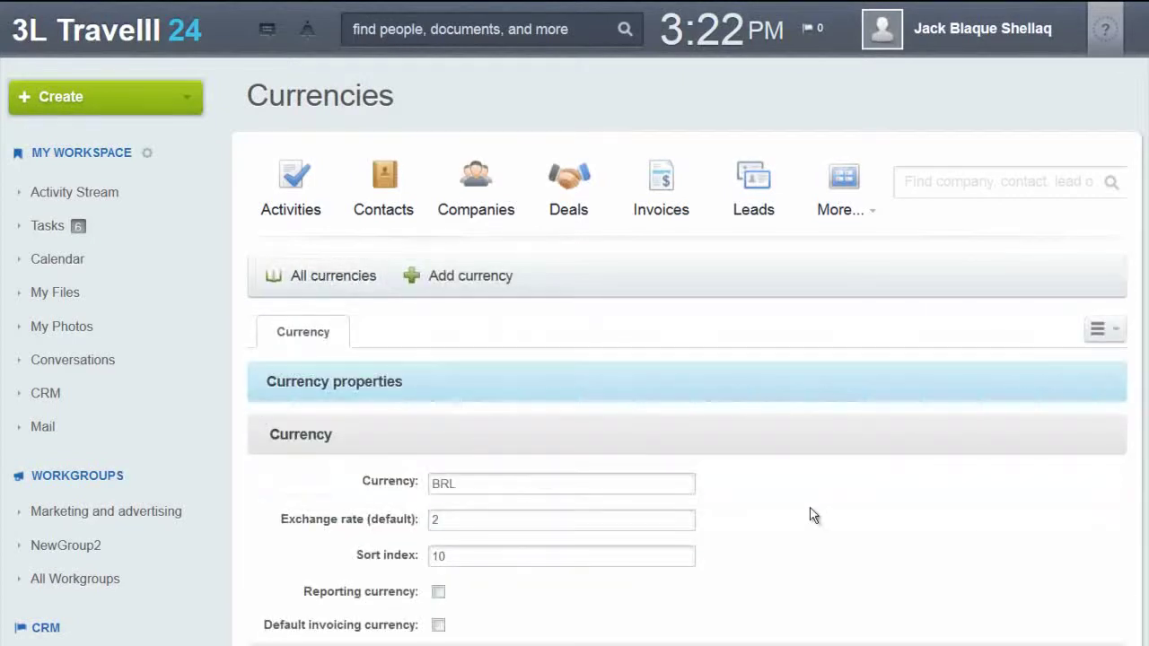
pyautogui.scroll(-1, 813, 516)
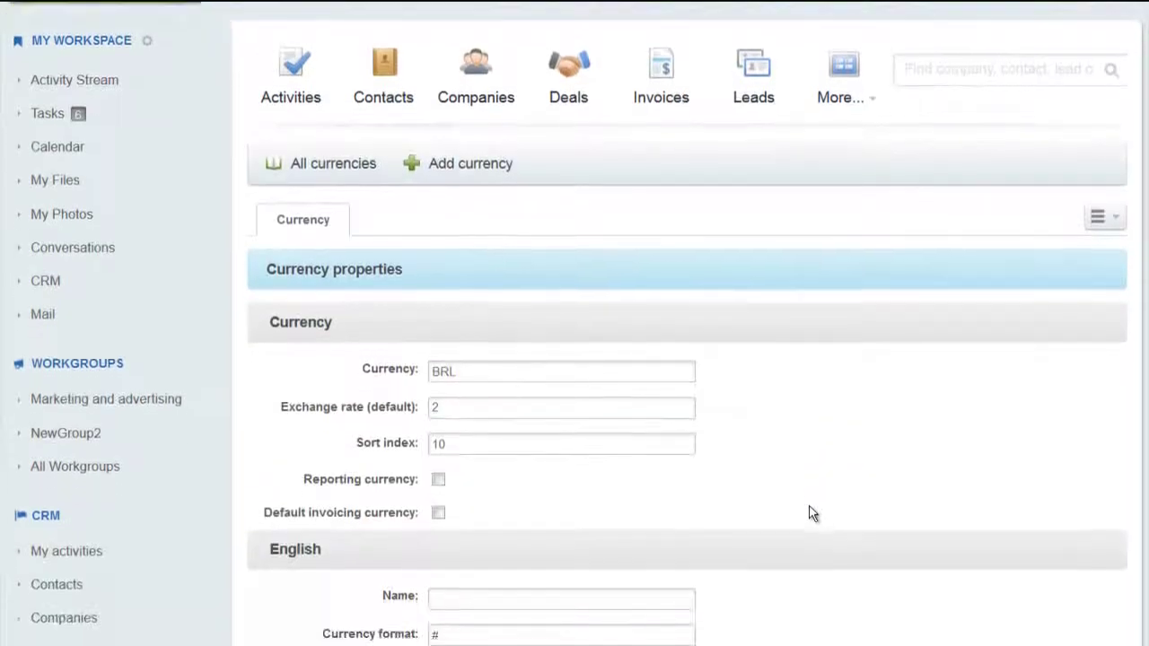
pyautogui.scroll(-1, 813, 513)
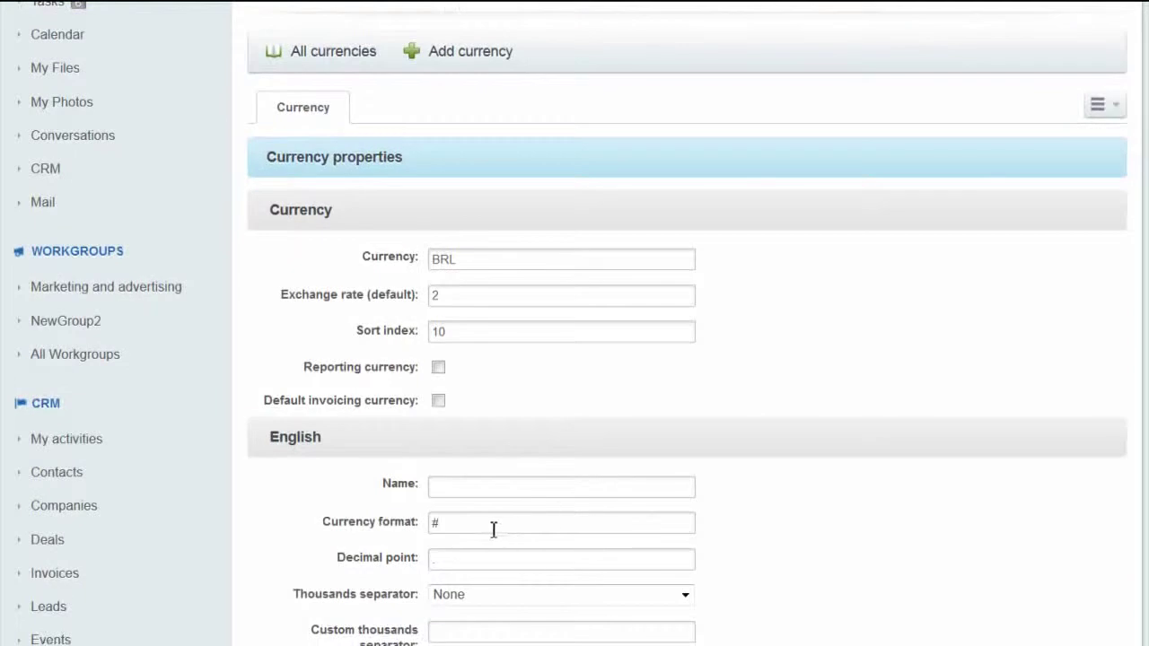
pyautogui.click(454, 489)
pyautogui.press('Tab')
pyautogui.write('R$')
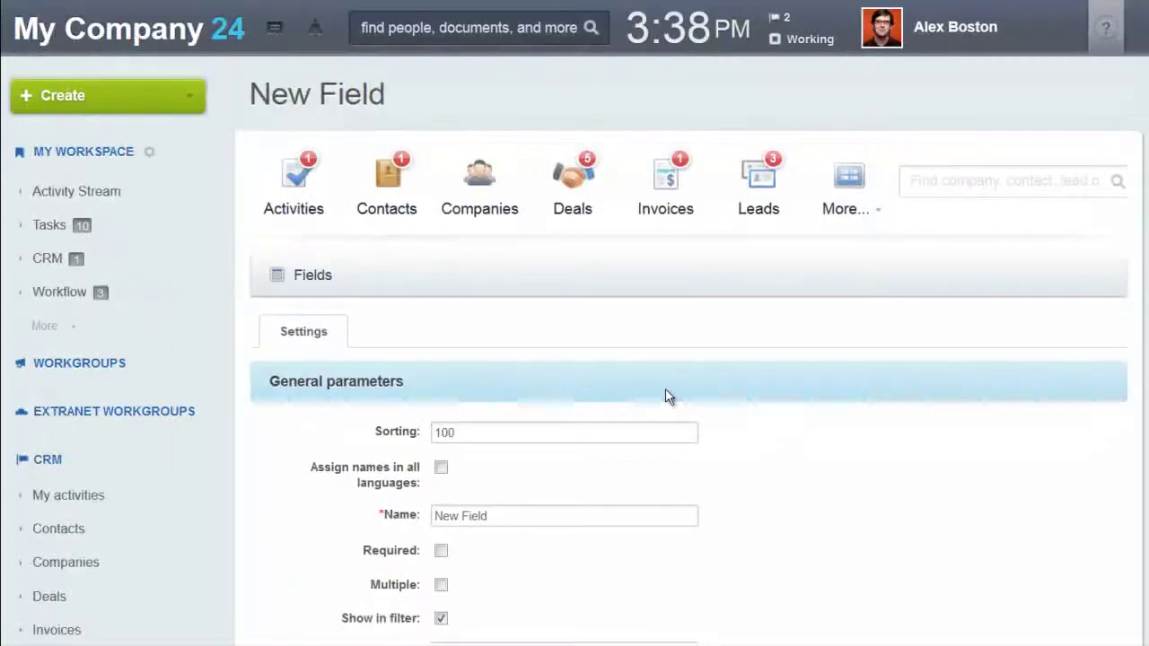
# Name the new custom field 'Regional Code', keeping its type as String.
pyautogui.scroll(-2, 669, 396)
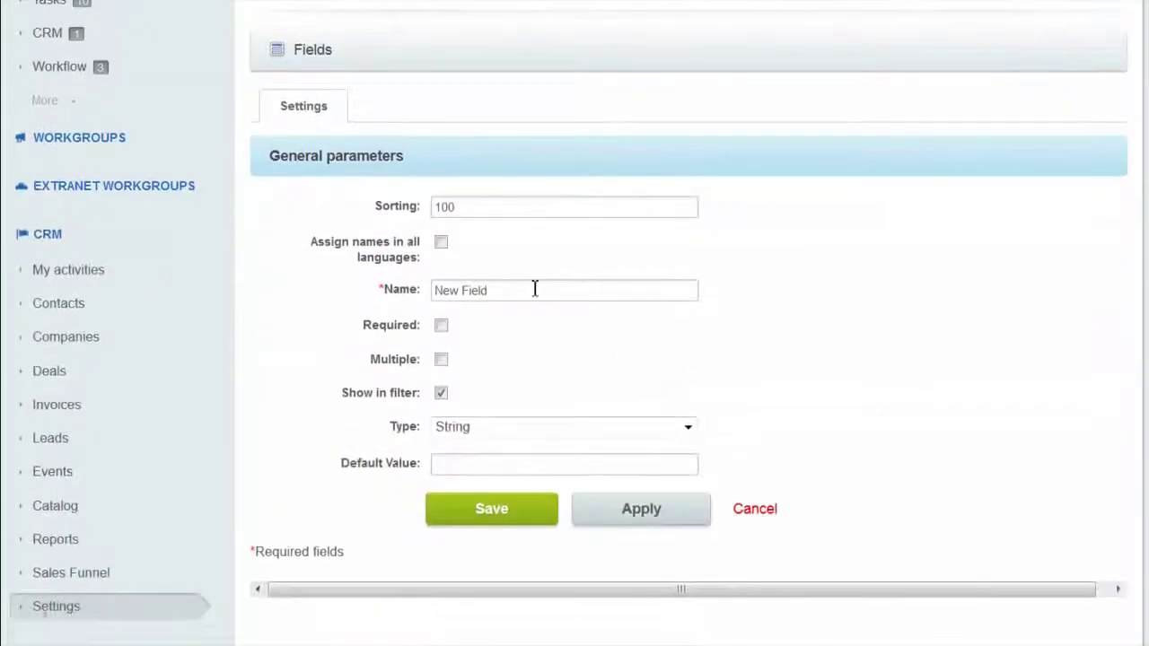
pyautogui.moveTo(485, 290); pyautogui.dragTo(325, 290)
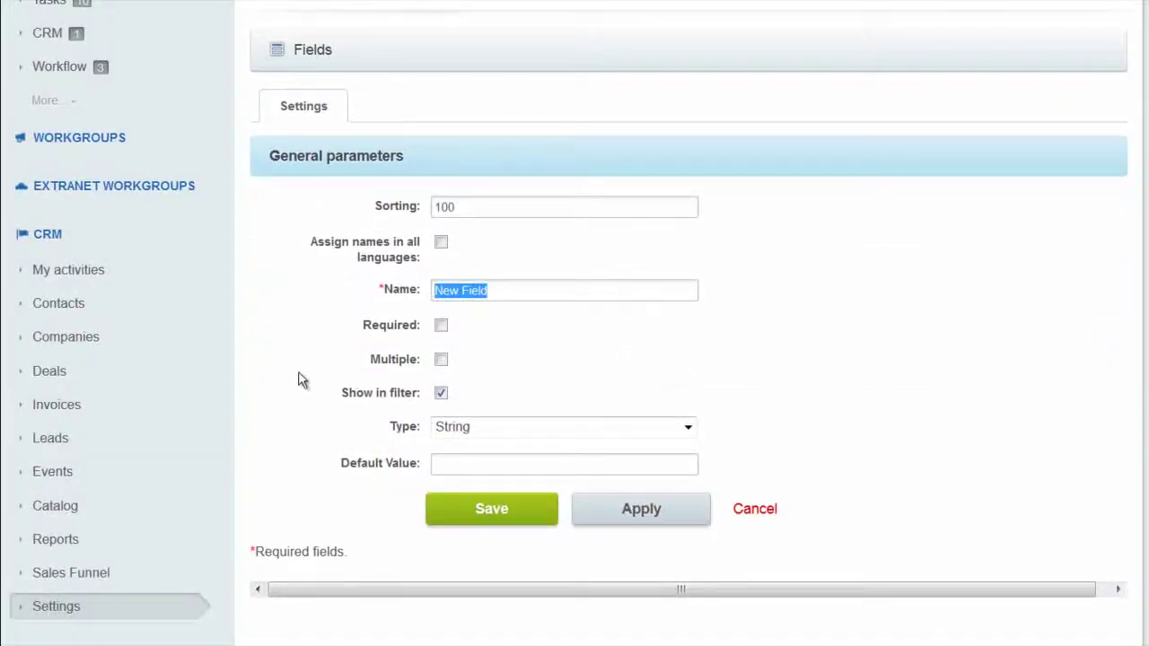
pyautogui.write('Regional Code')
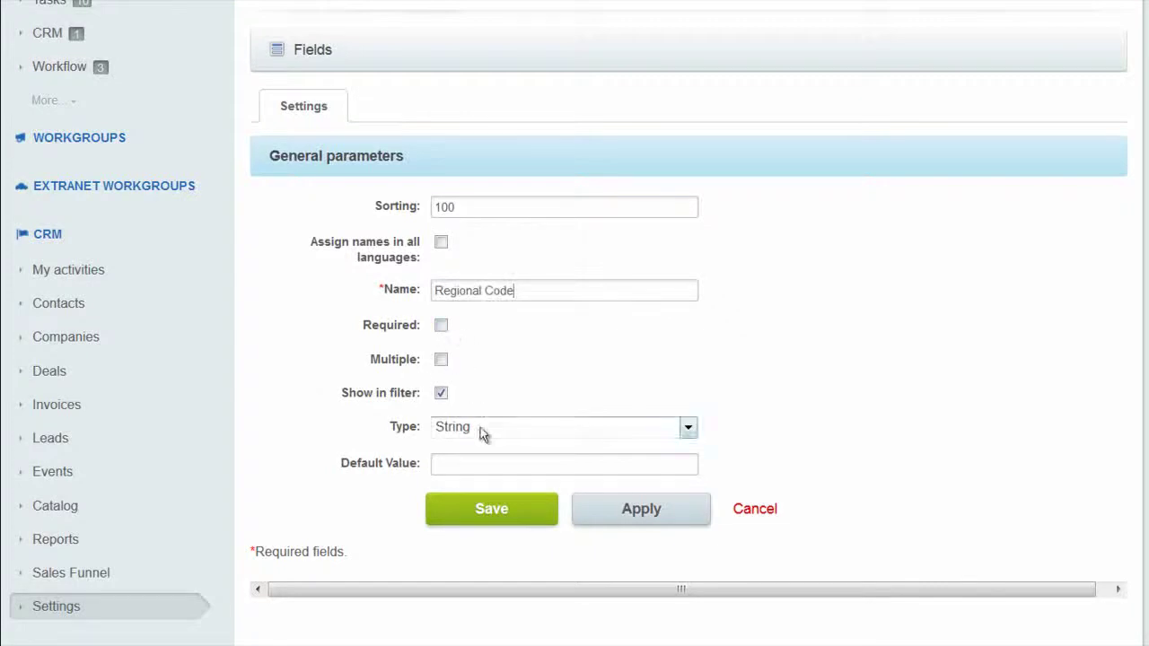
pyautogui.click(481, 430)
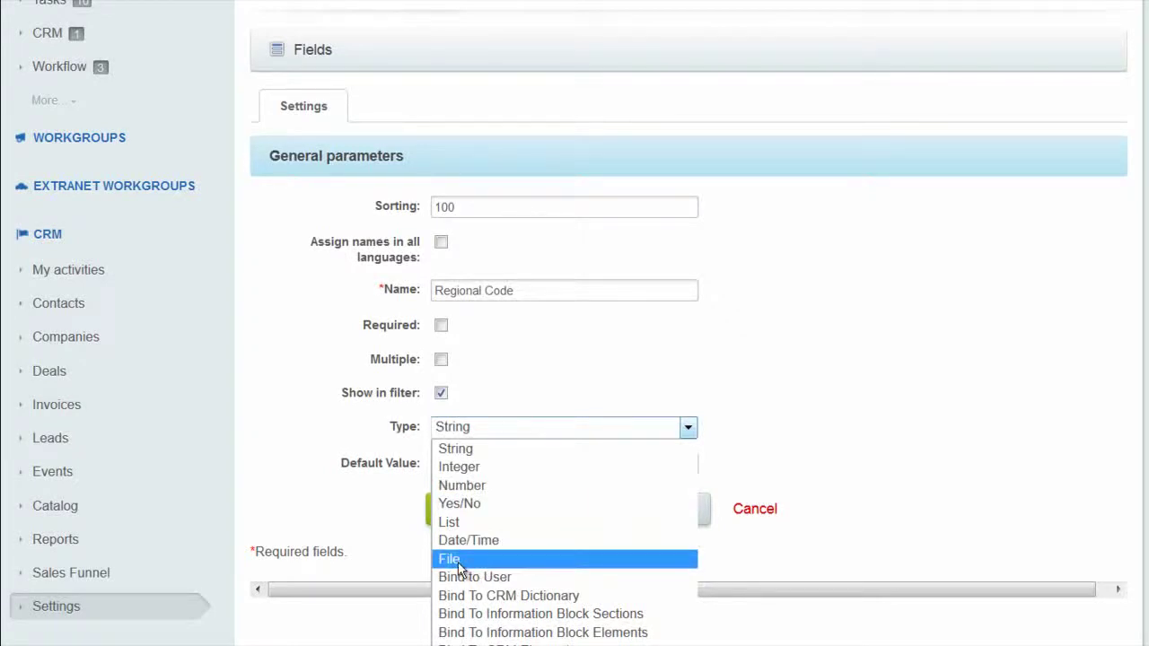
pyautogui.click(402, 570)
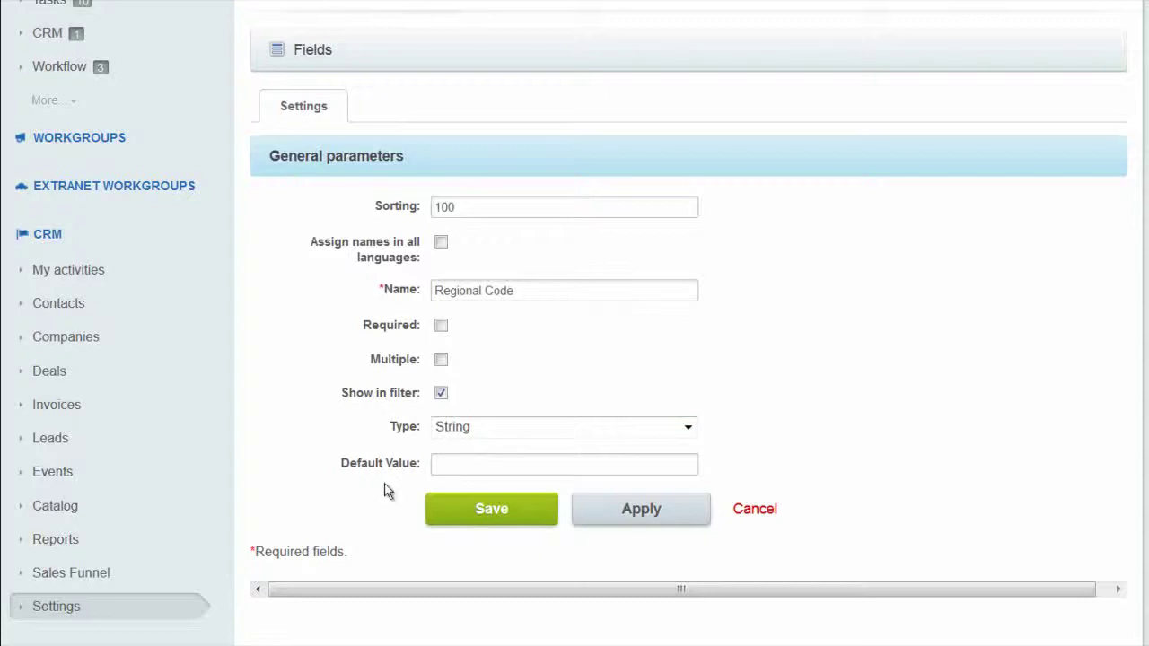
pyautogui.scroll(5, 383, 490)
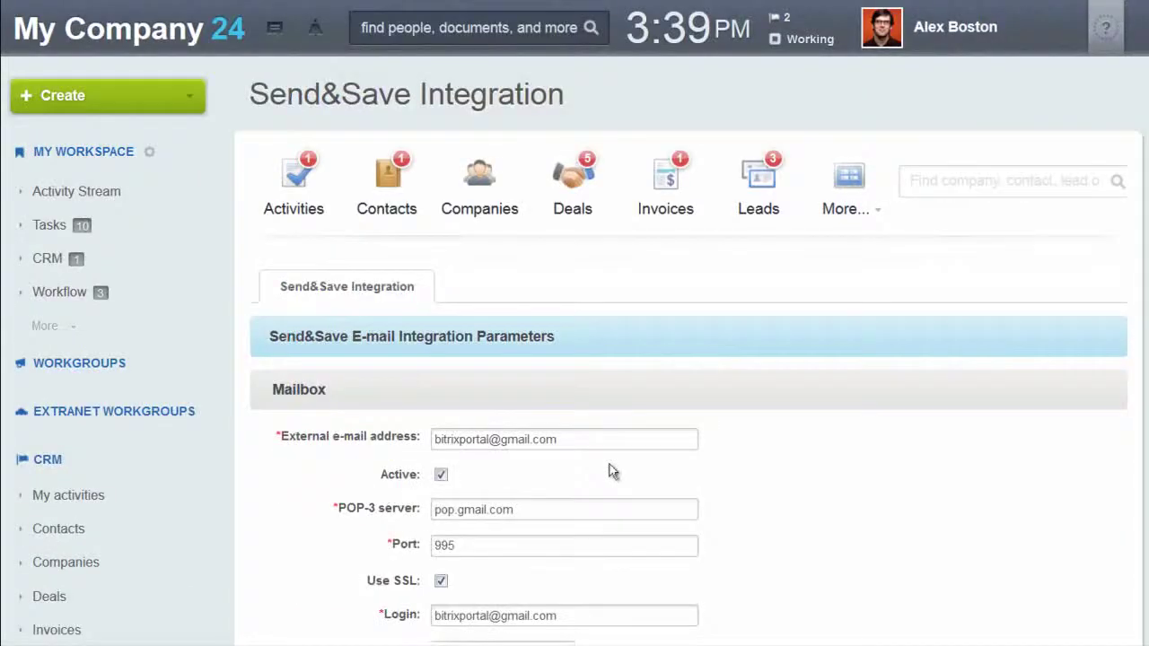
# Review the Send&Save integration settings, including lead creation for unknown senders.
pyautogui.scroll(-1, 763, 468)
pyautogui.scroll(-4, 764, 468)
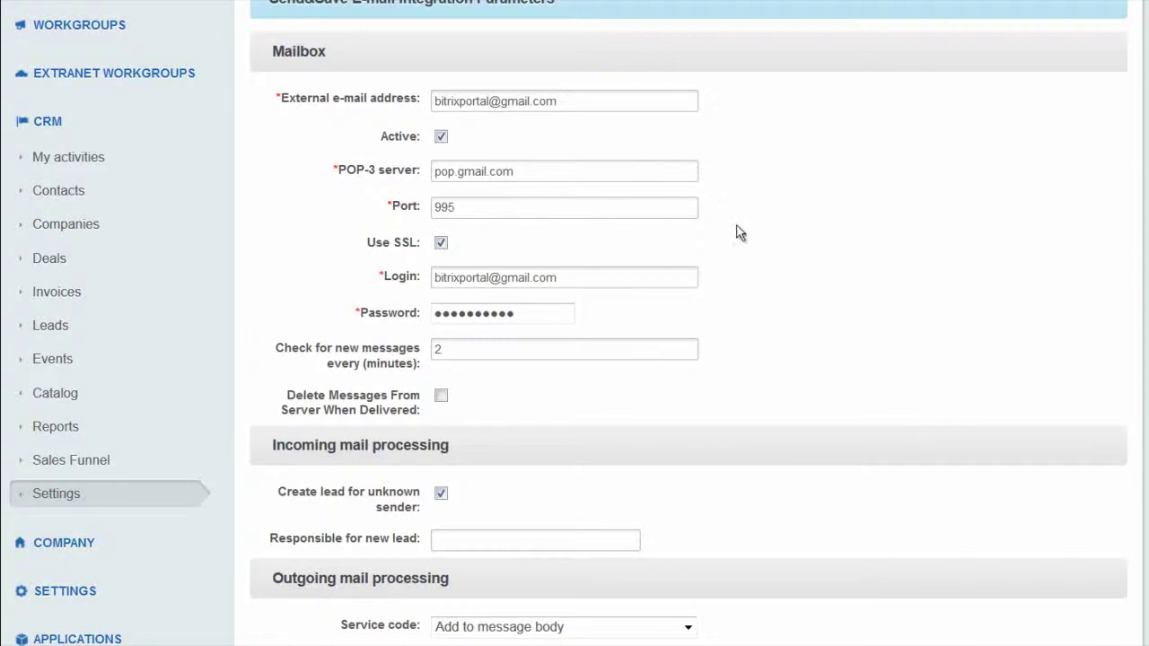
pyautogui.scroll(-2, 817, 319)
pyautogui.scroll(-2, 815, 320)
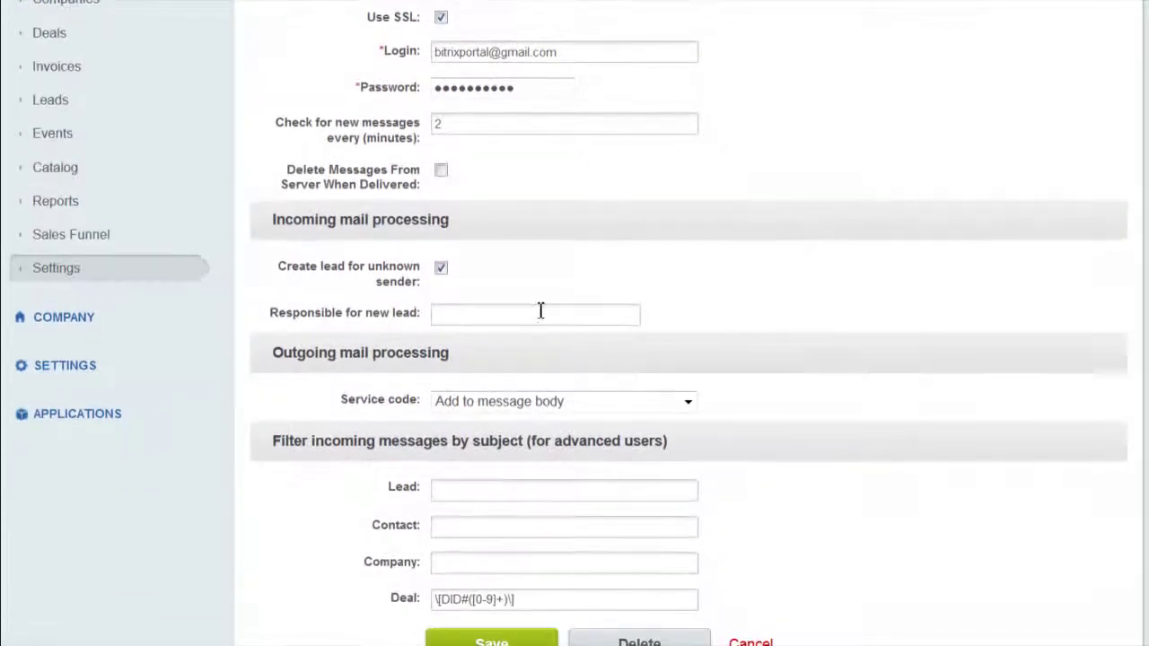
pyautogui.moveTo(277, 266); pyautogui.dragTo(424, 283)
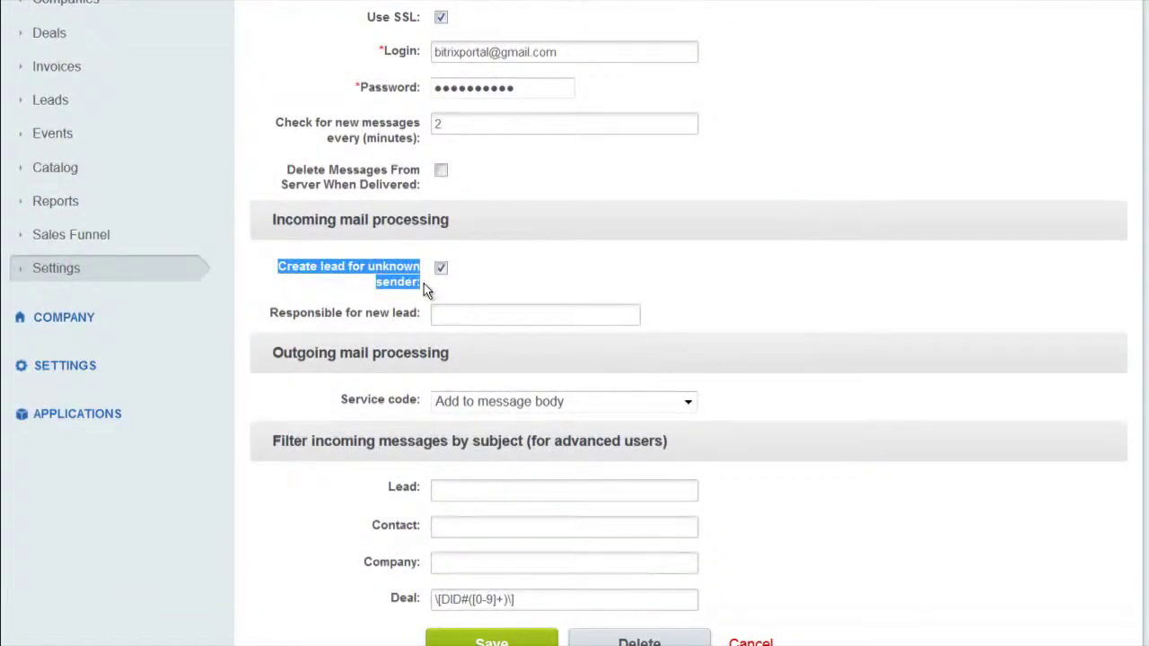
pyautogui.click(537, 278)
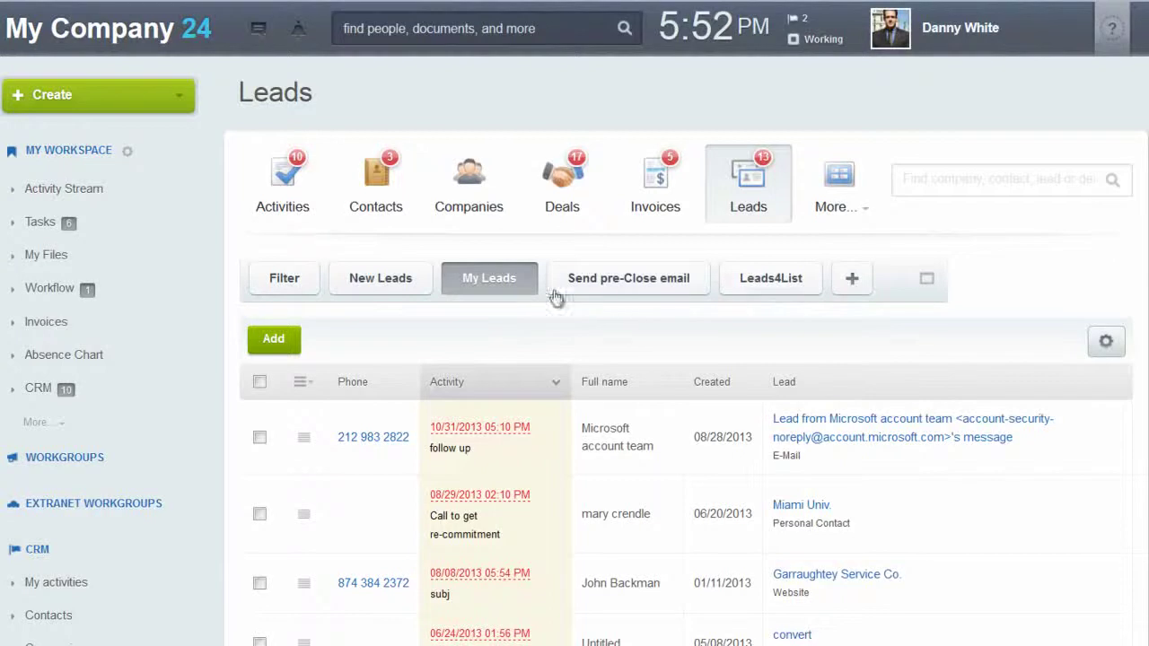
# Set the leads filter's responsible person to another employee from the Recent list.
pyautogui.click(926, 286)
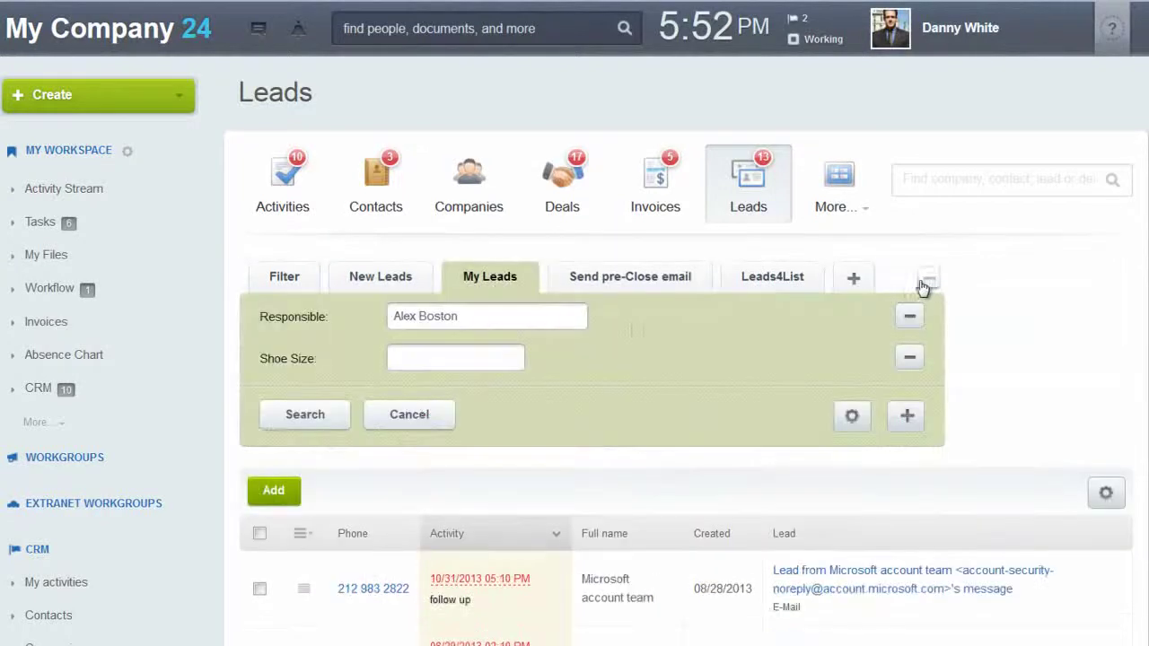
pyautogui.click(421, 319)
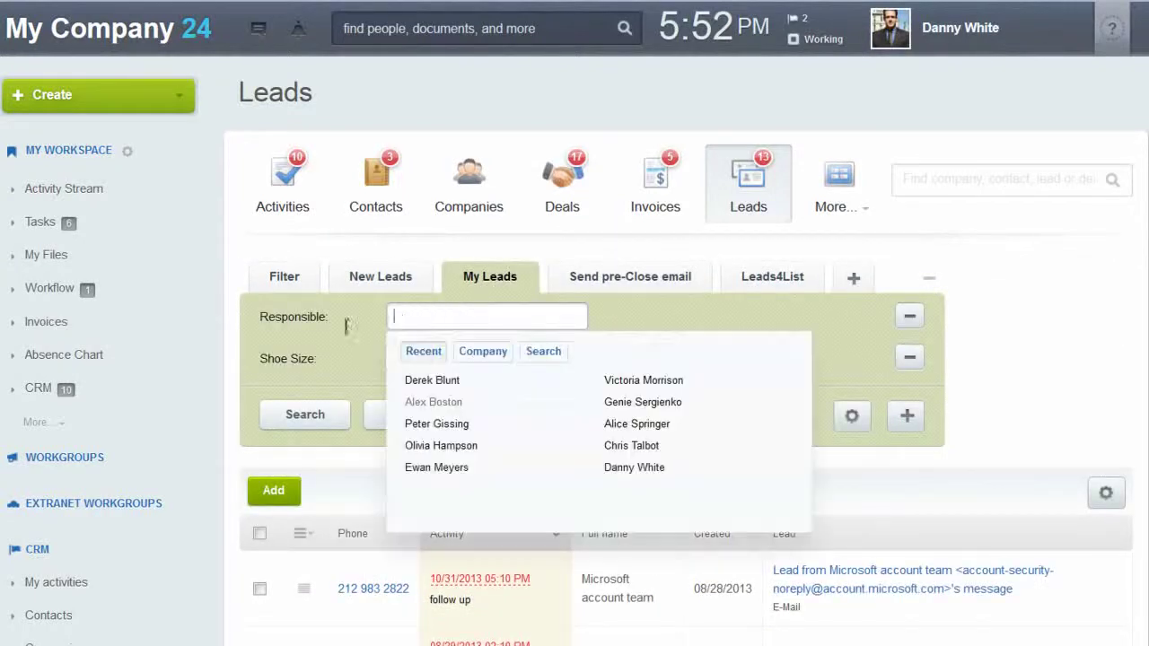
pyautogui.click(440, 421)
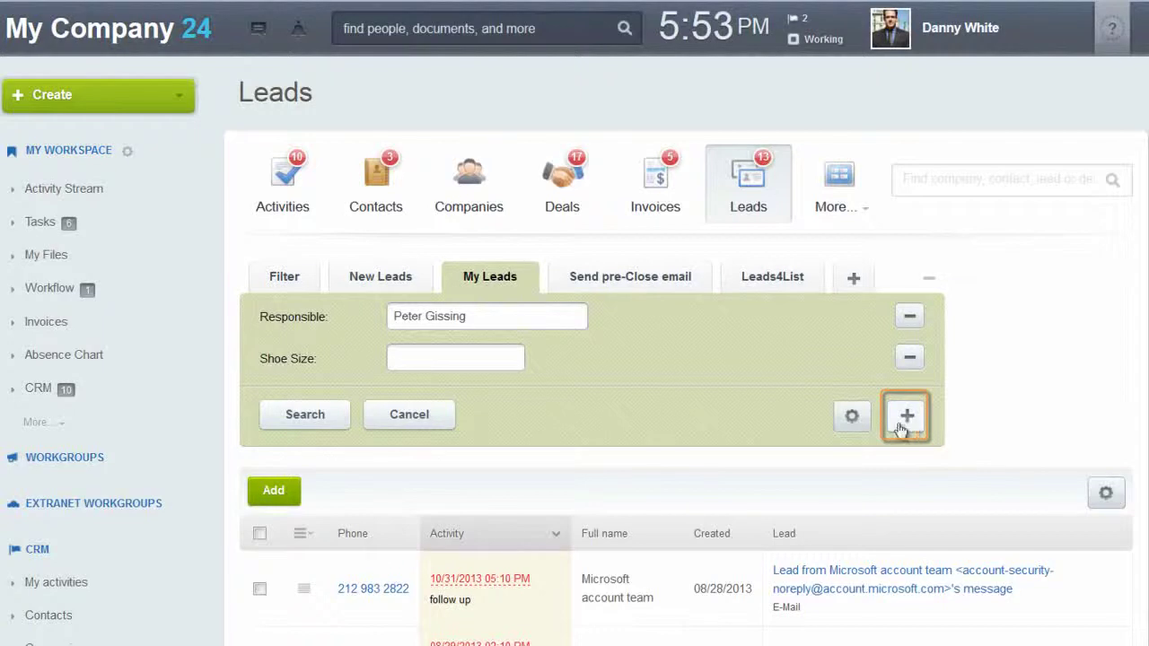
pyautogui.click(929, 281)
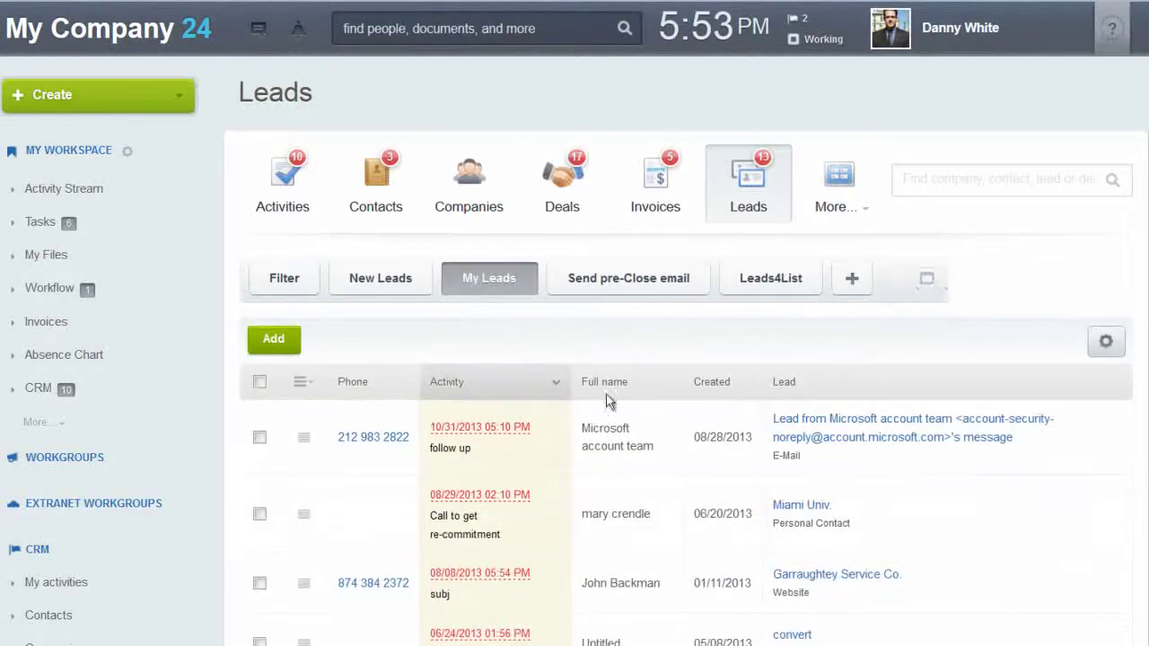
# Move the Created column between Activity and Full name, then open the Mobile lead.
pyautogui.scroll(-2, 716, 337)
pyautogui.scroll(-2, 716, 337)
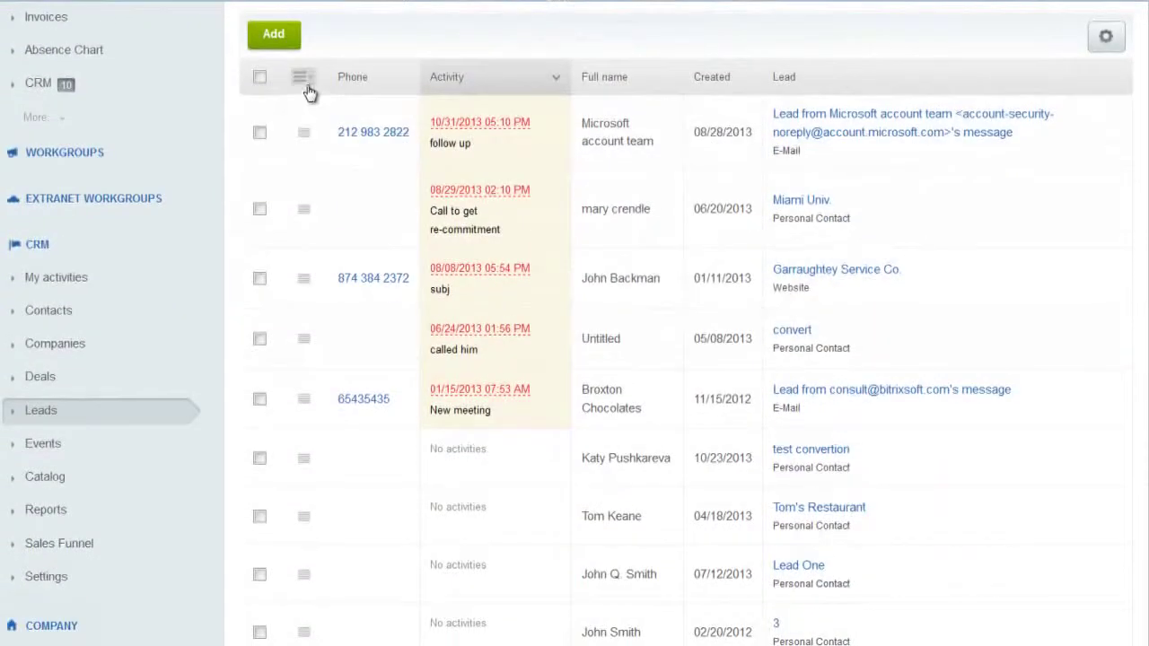
pyautogui.click(304, 79)
pyautogui.moveTo(382, 143)
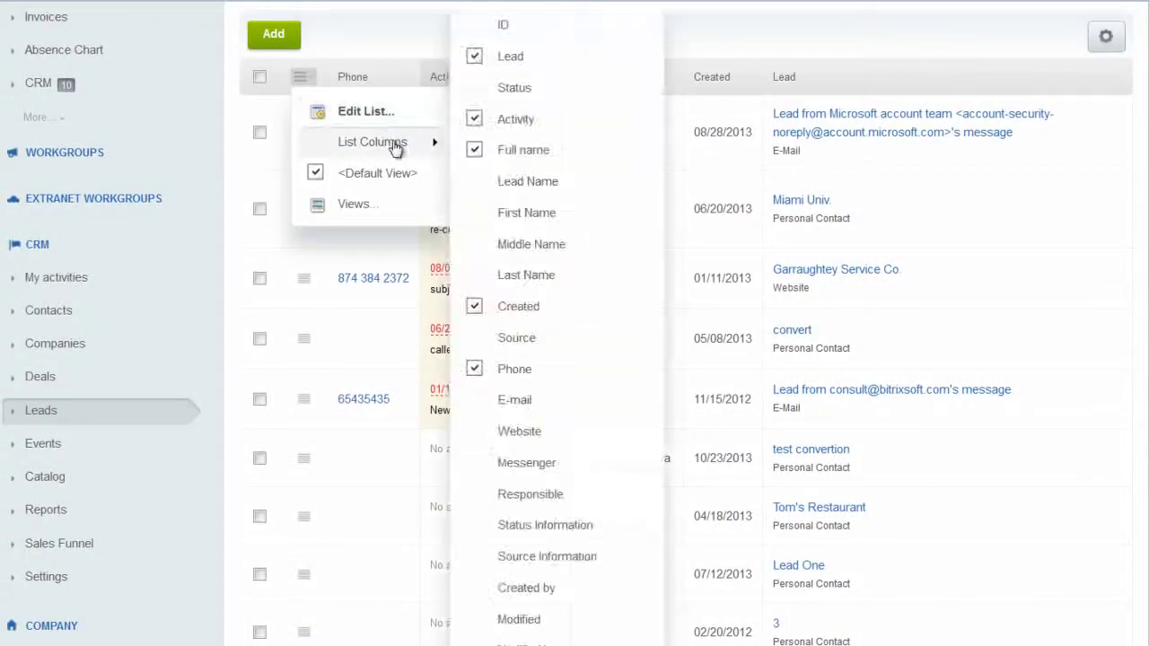
pyautogui.click(760, 44)
pyautogui.moveTo(723, 82)
pyautogui.mouseDown()
pyautogui.moveTo(574, 77)
pyautogui.moveTo(589, 87)
pyautogui.mouseUp()
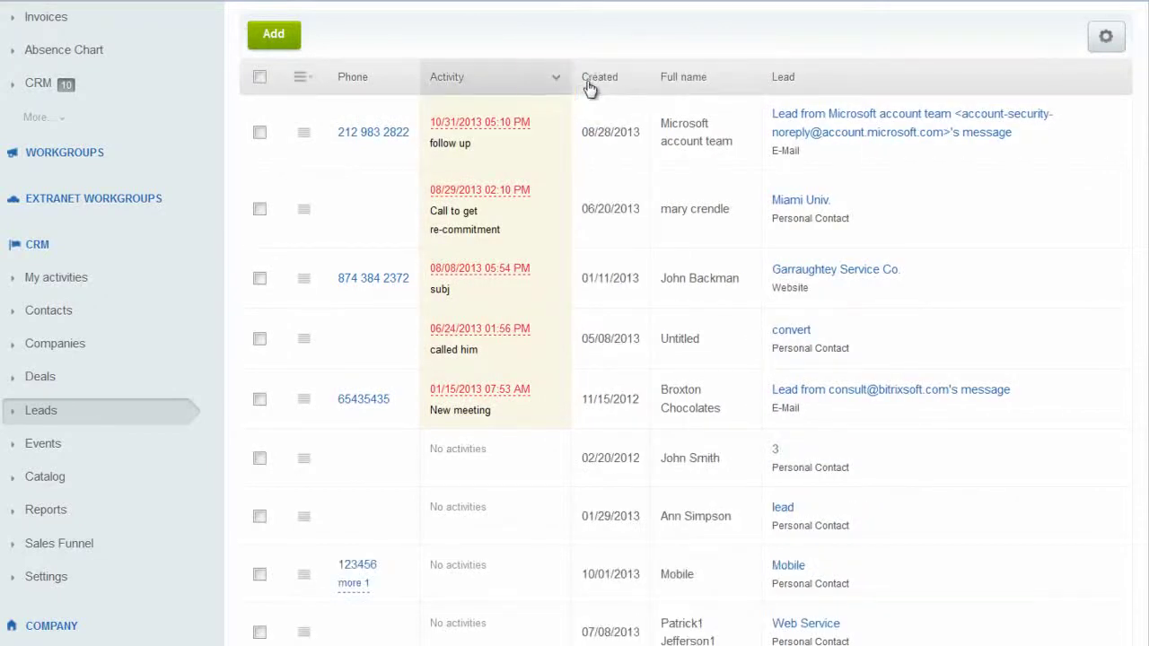
pyautogui.click(305, 135)
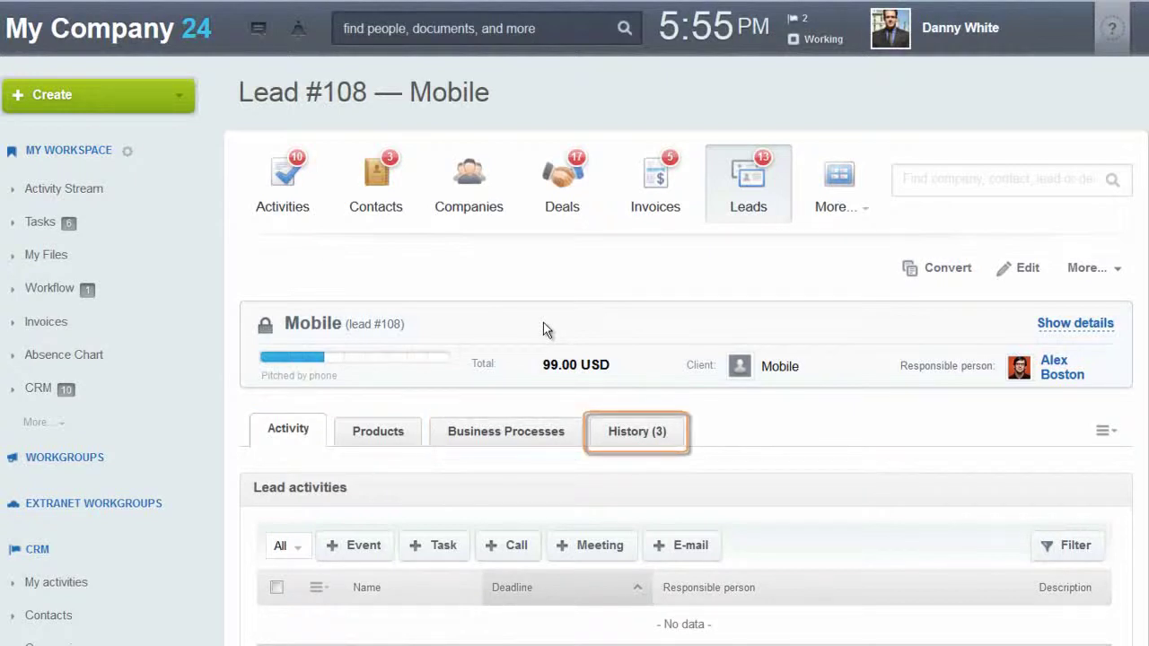
pyautogui.scroll(-3, 544, 323)
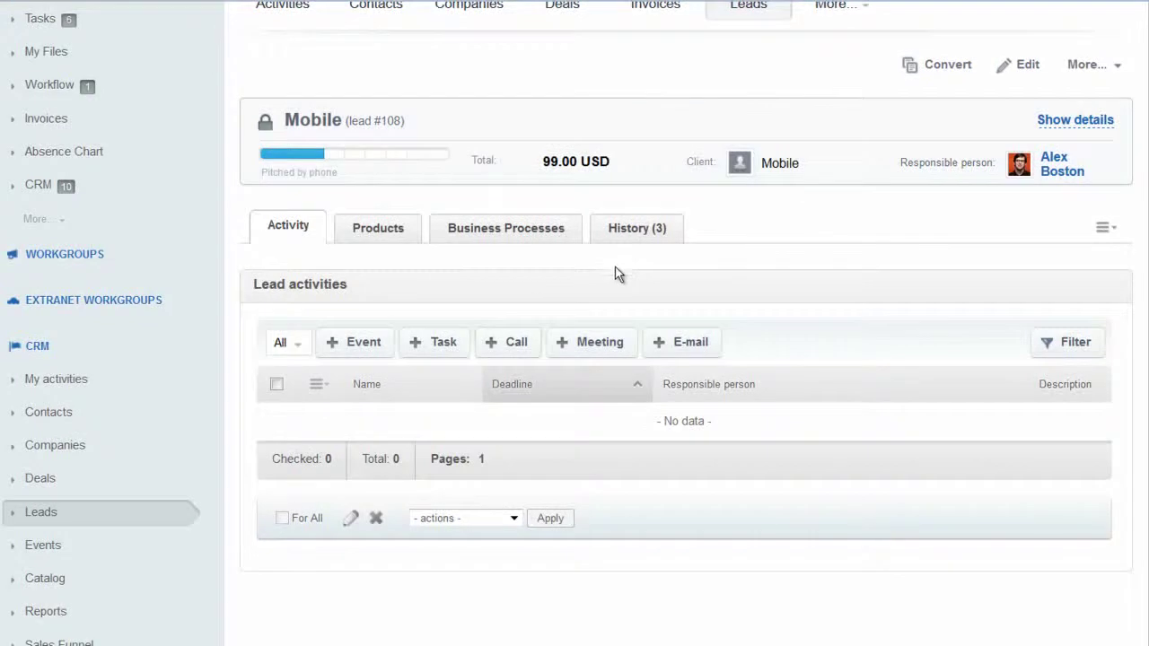
pyautogui.click(432, 350)
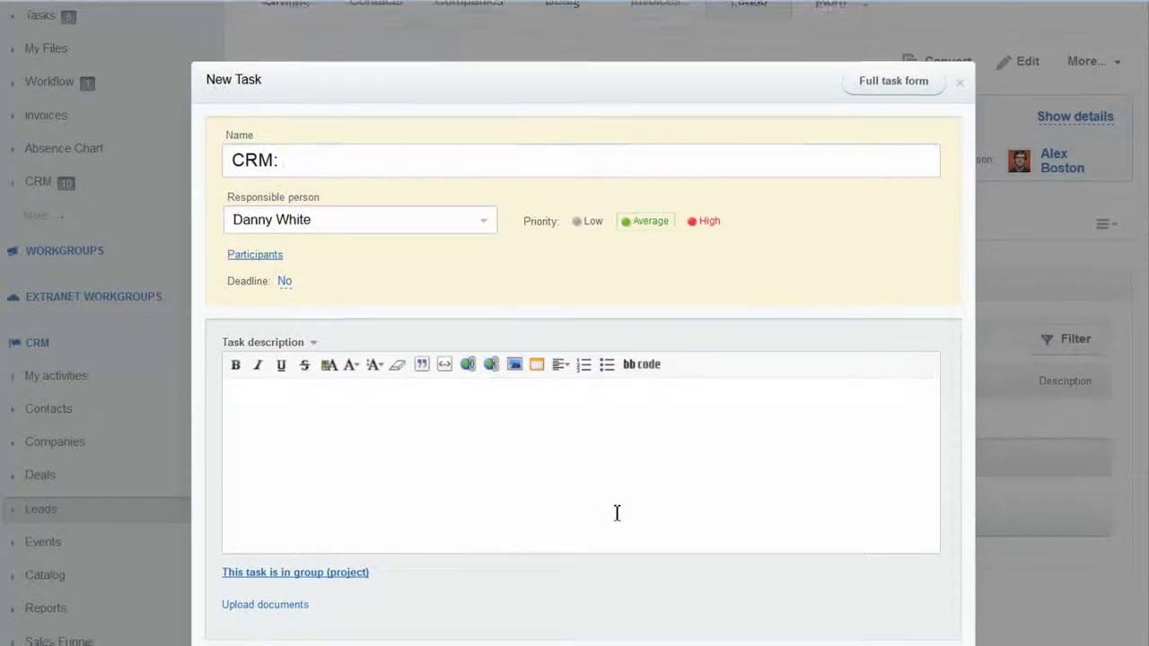
pyautogui.scroll(-2, 615, 503)
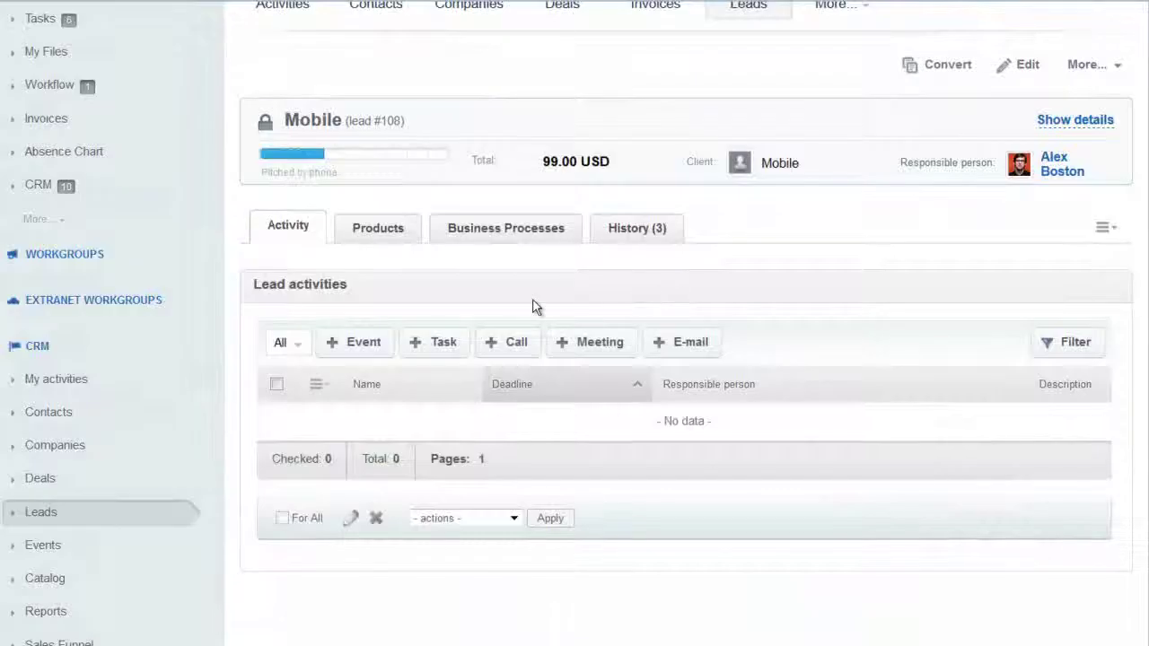
# Schedule a 'follow up' call for the Mobile lead on 11/14/2013 at 05:55 PM.
pyautogui.click(500, 343)
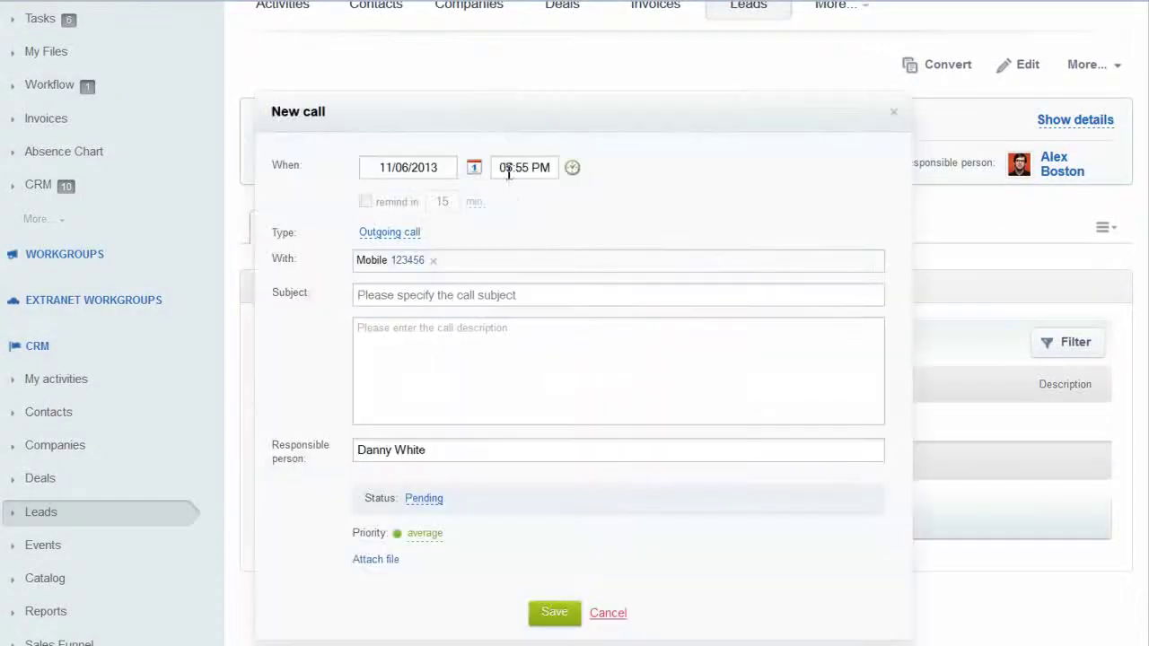
pyautogui.click(474, 167)
pyautogui.click(493, 300)
pyautogui.click(450, 296)
pyautogui.write('follow up')
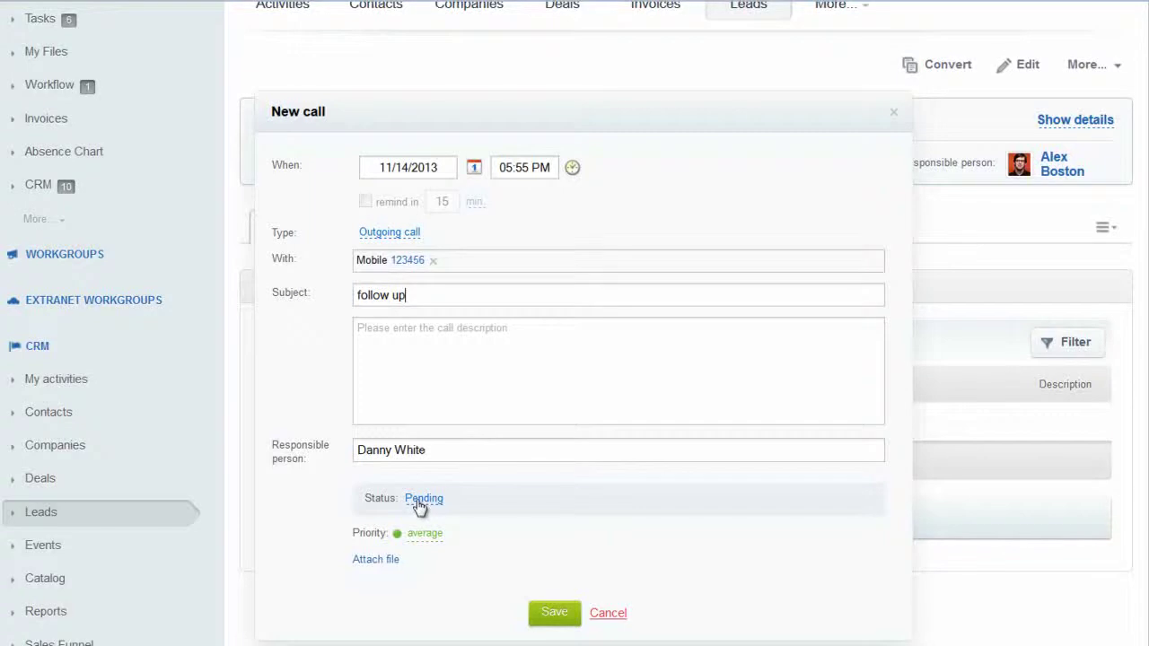
pyautogui.click(555, 611)
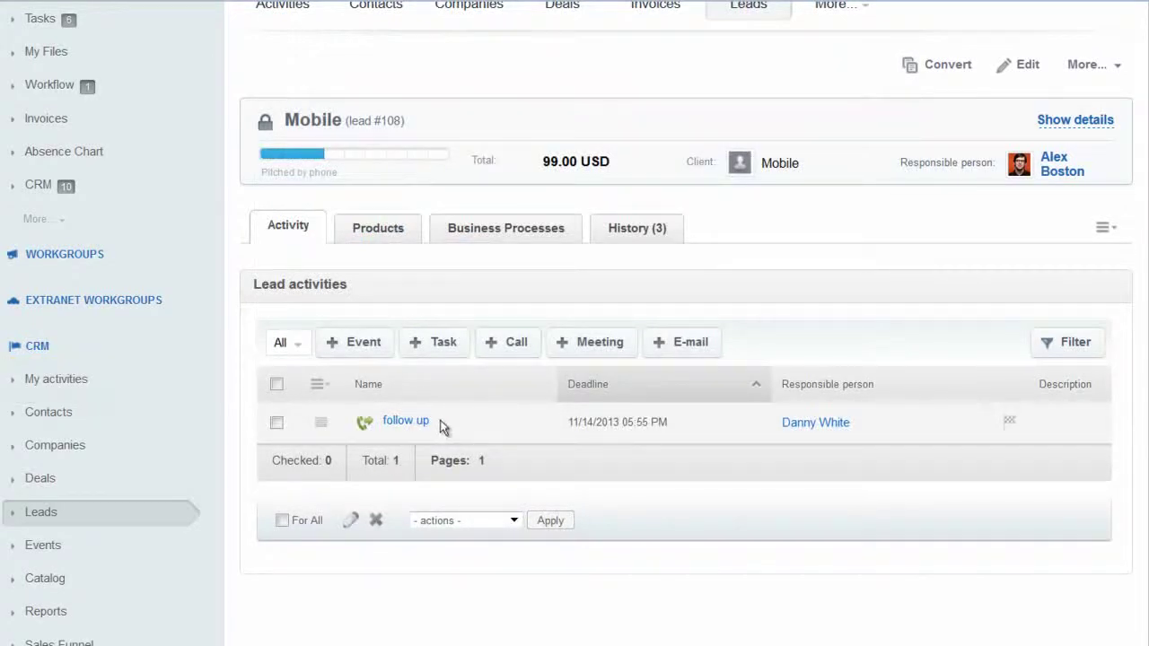
# Start a new e-mail to the Mobile lead and show its message template list.
pyautogui.click(687, 341)
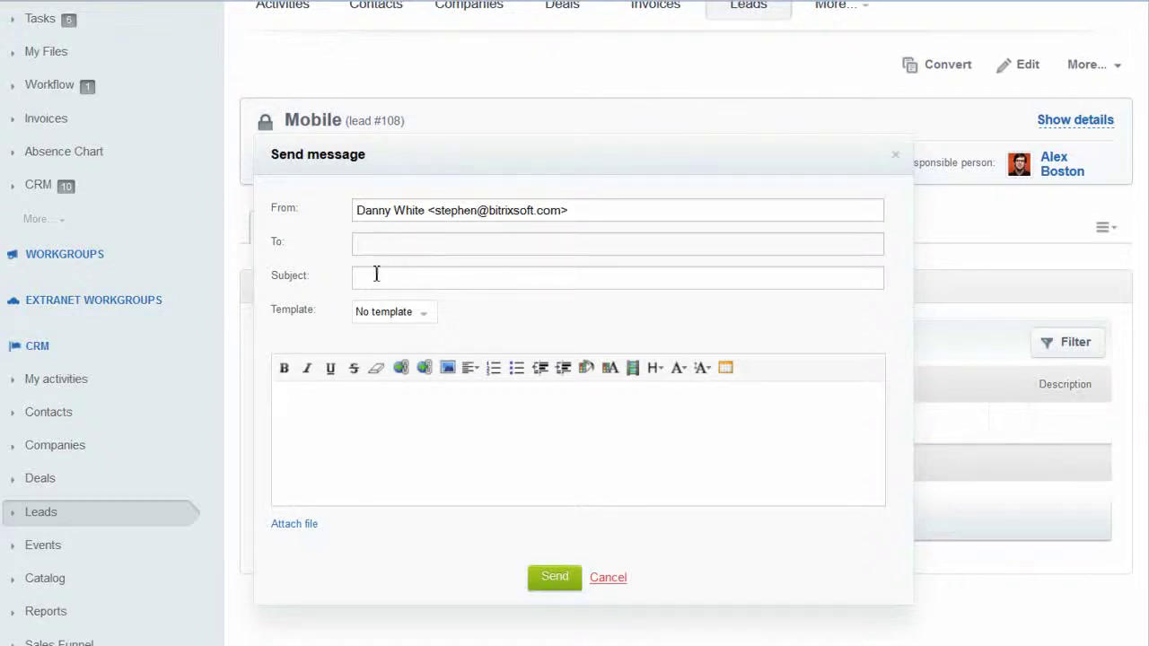
pyautogui.click(426, 316)
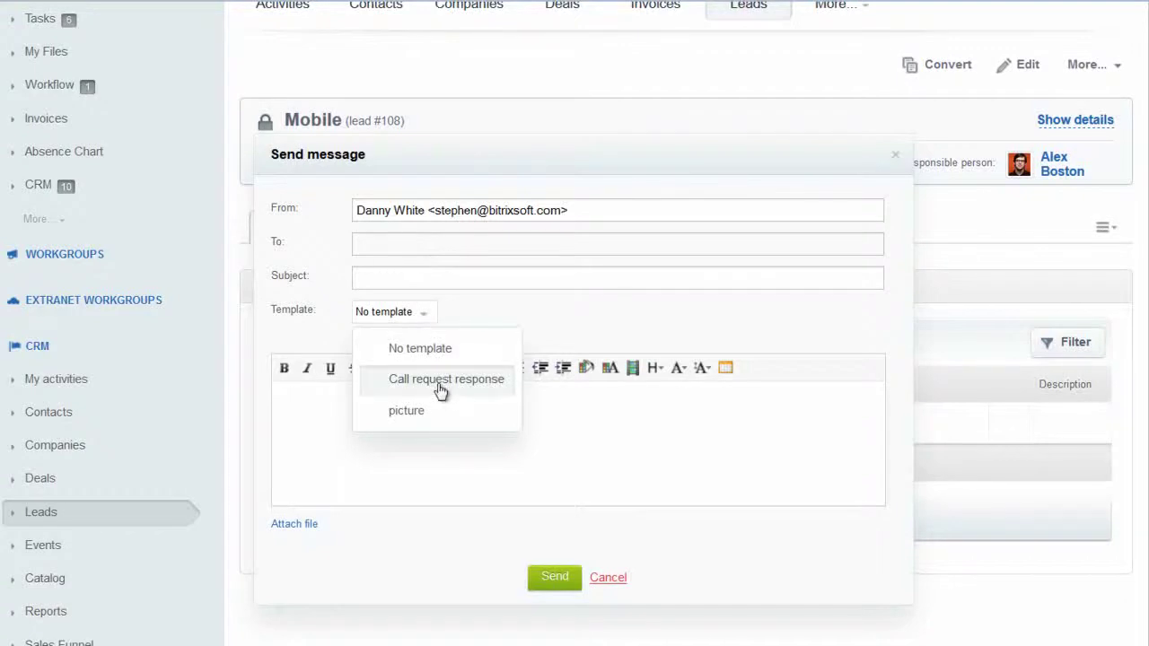
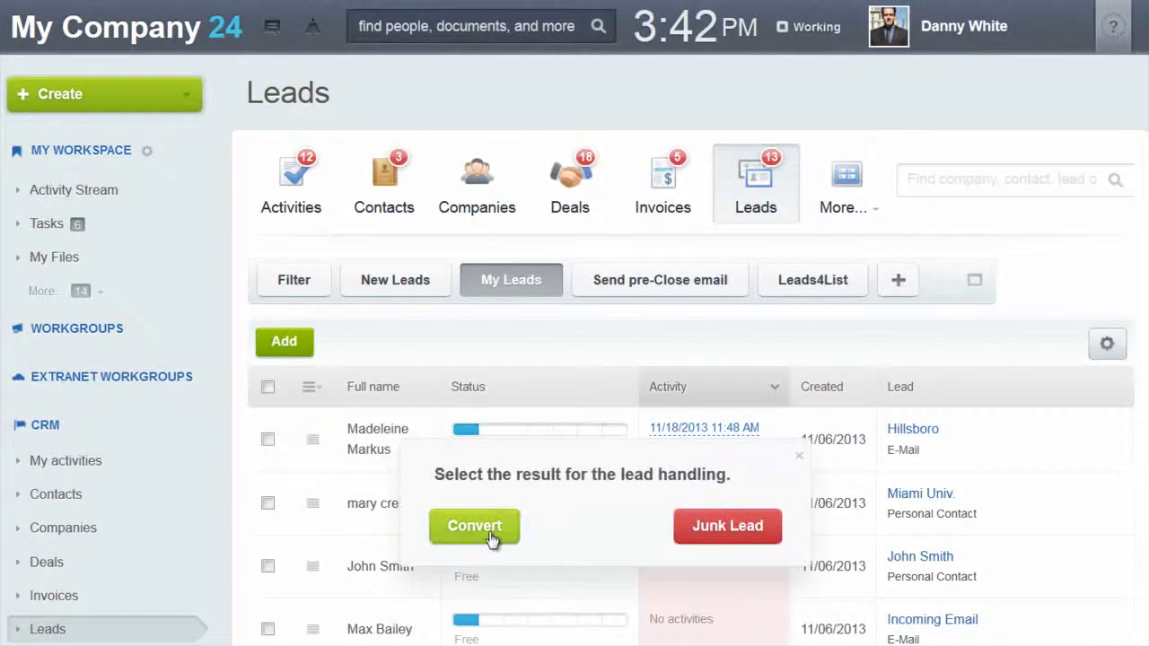
pyautogui.click(490, 534)
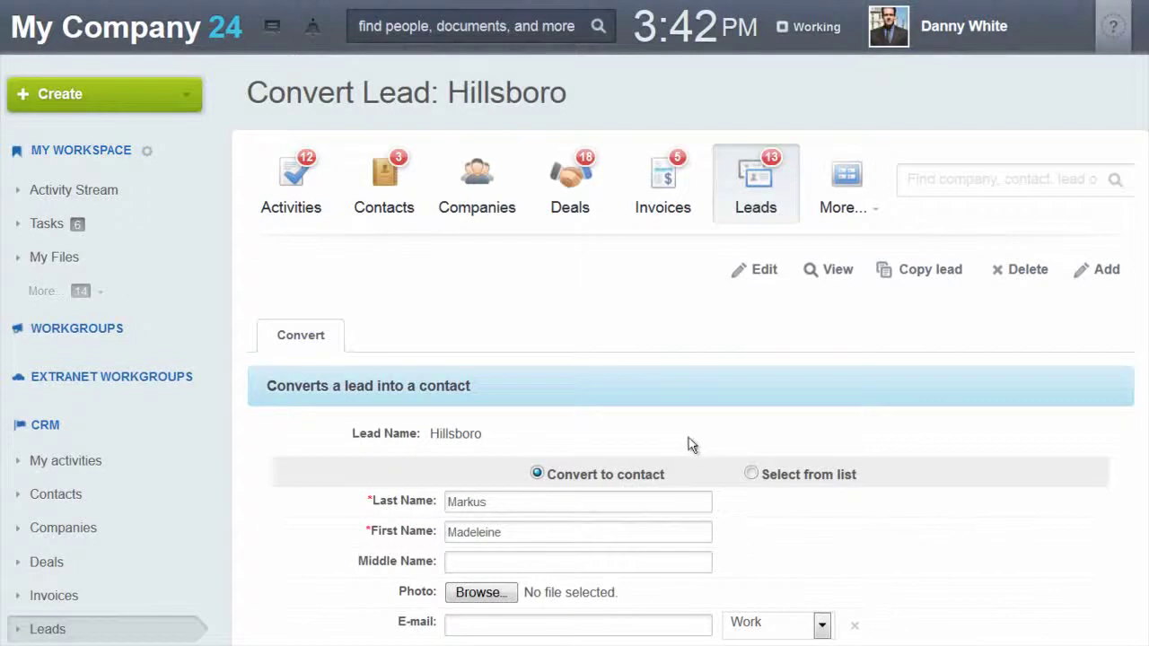
pyautogui.scroll(-1, 590, 400)
pyautogui.scroll(-3, 592, 395)
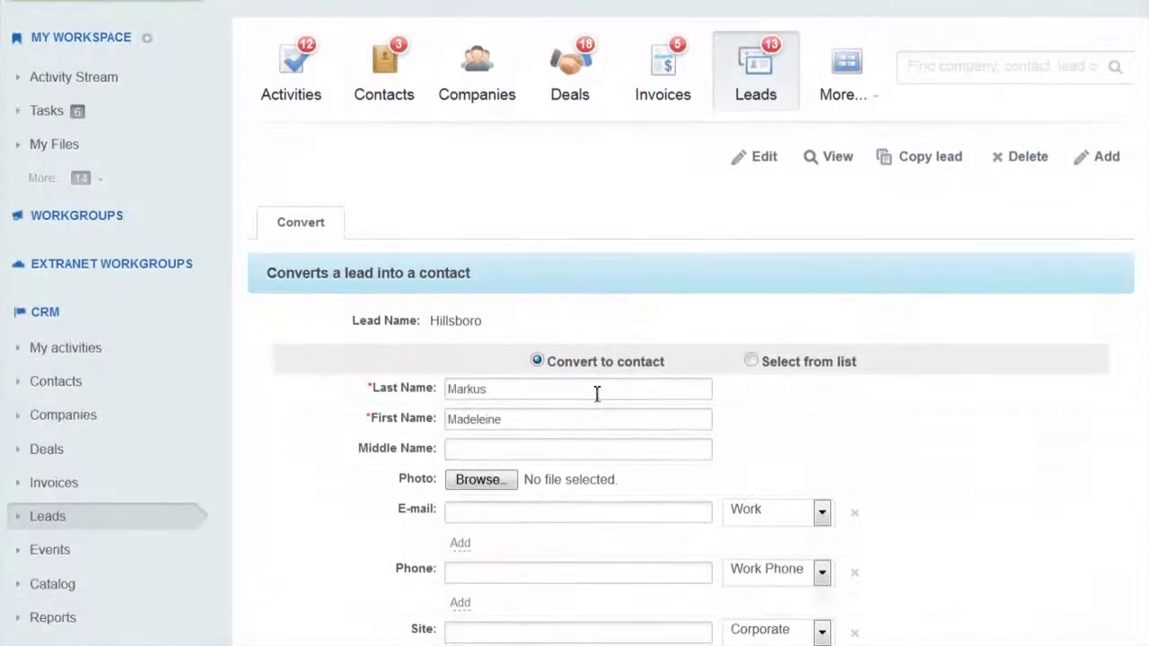
pyautogui.scroll(-2, 632, 377)
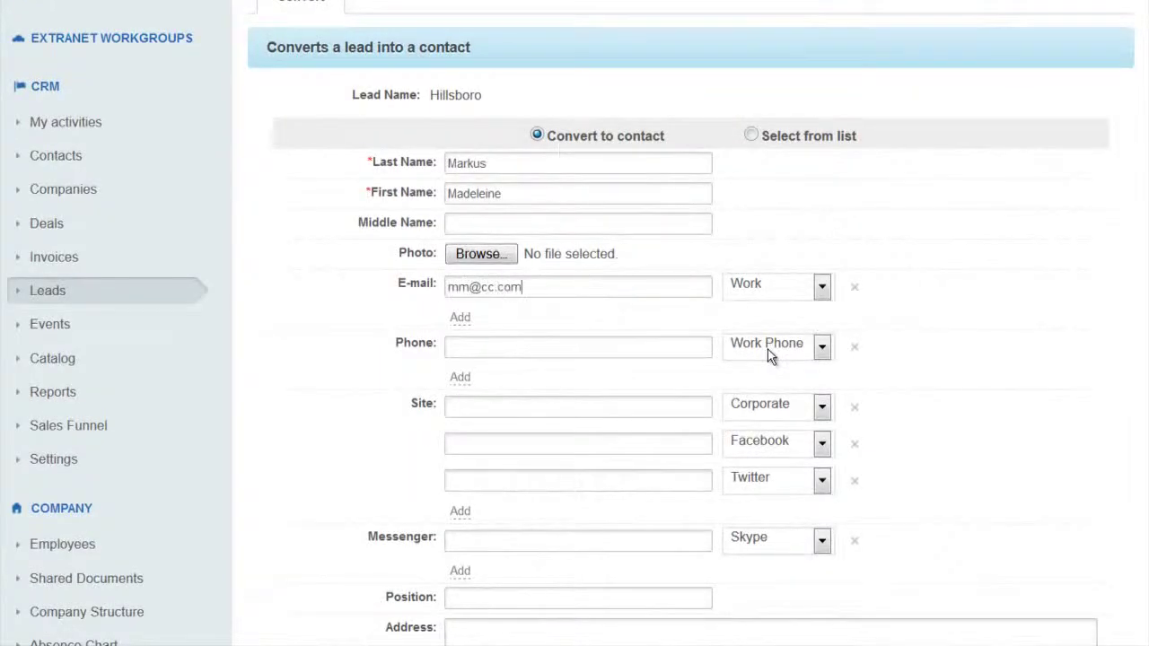
# Also create a new company Hillsboro as a Client in Information Technology.
pyautogui.scroll(-6, 582, 403)
pyautogui.scroll(-6, 582, 403)
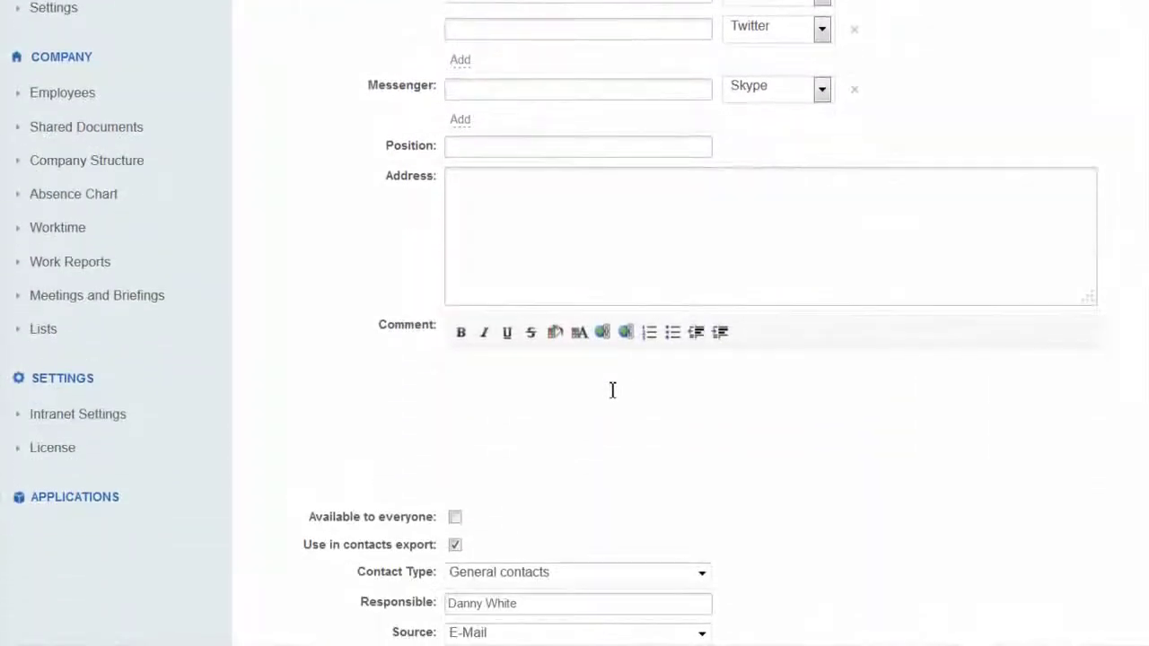
pyautogui.scroll(-2, 632, 381)
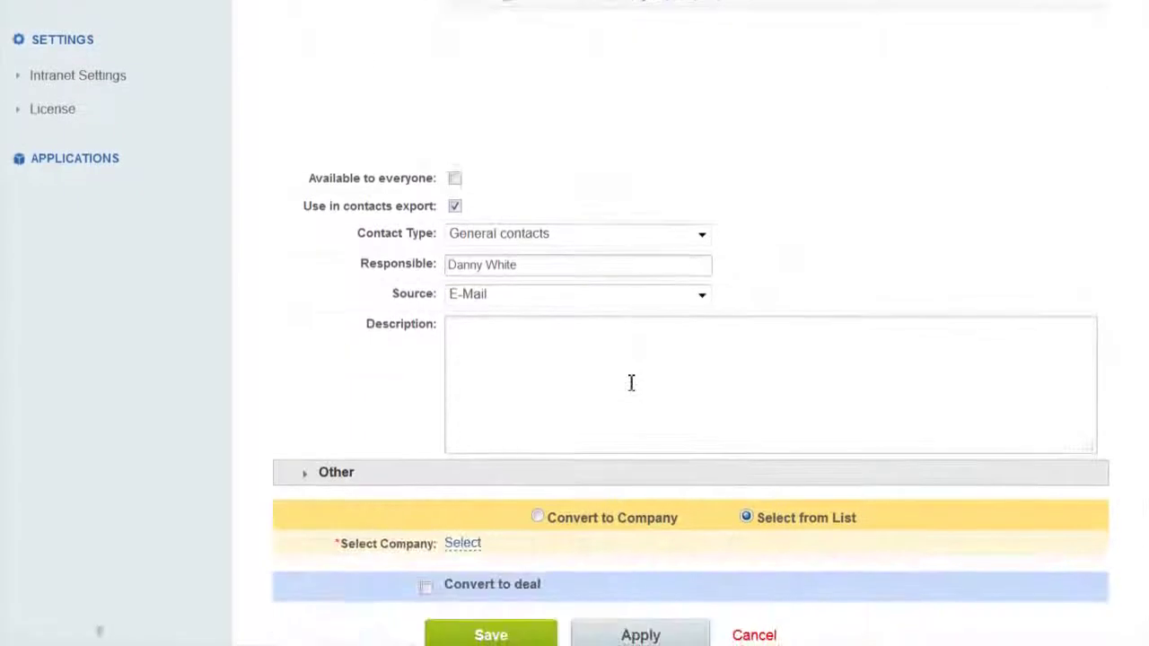
pyautogui.scroll(-2, 630, 379)
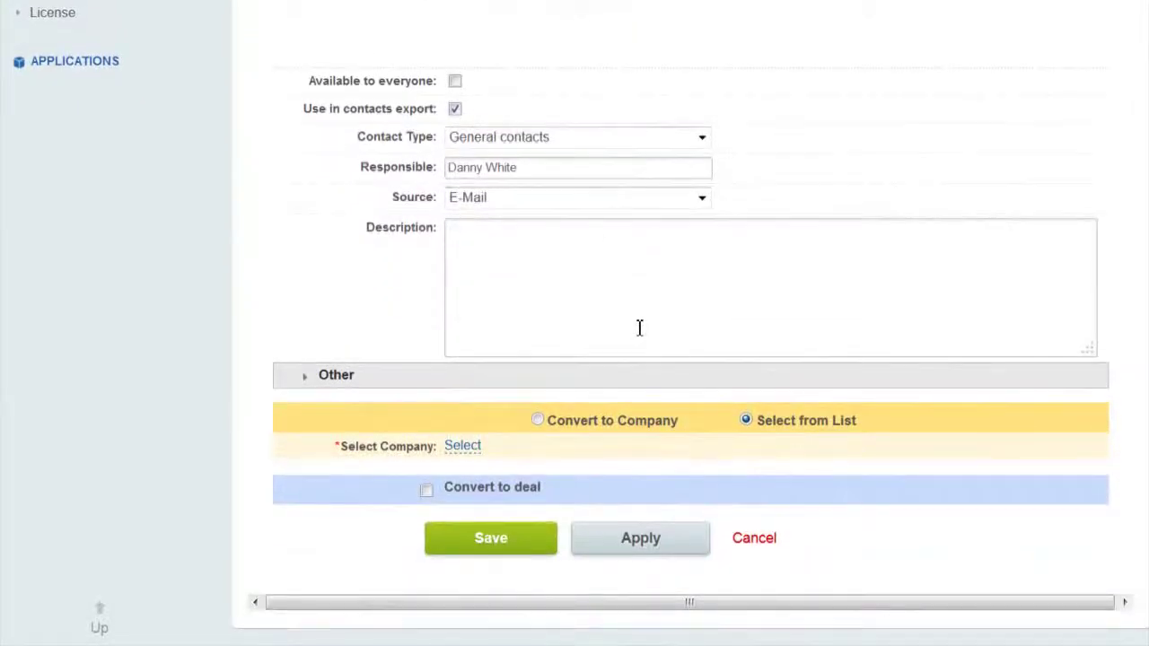
pyautogui.click(538, 420)
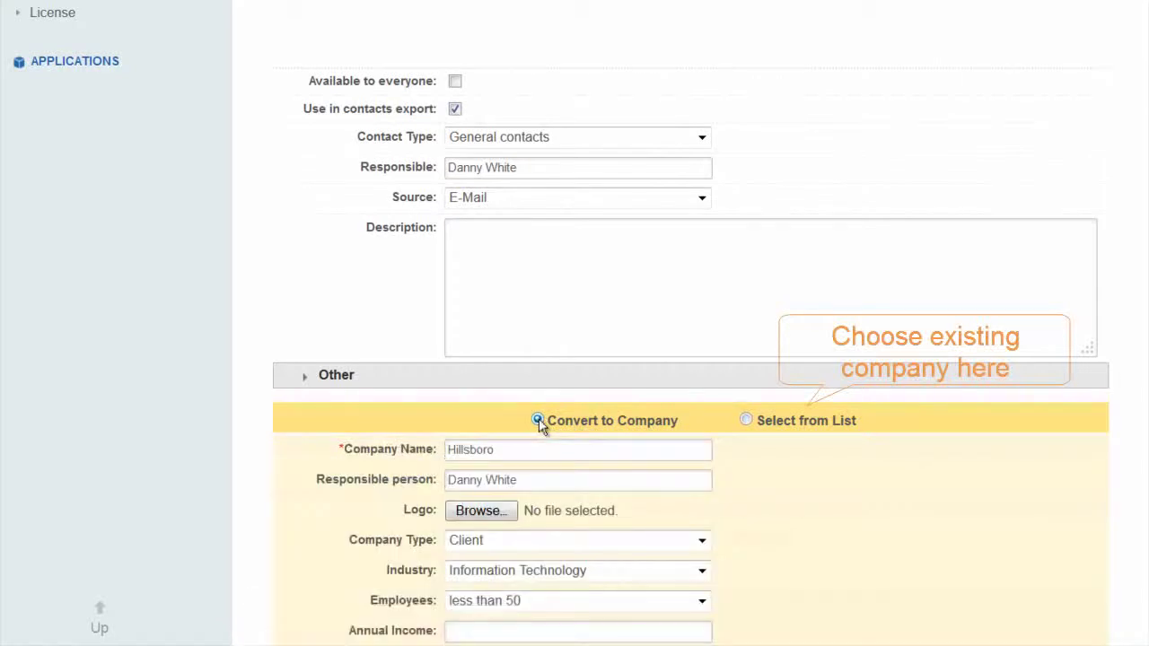
pyautogui.scroll(-4, 538, 418)
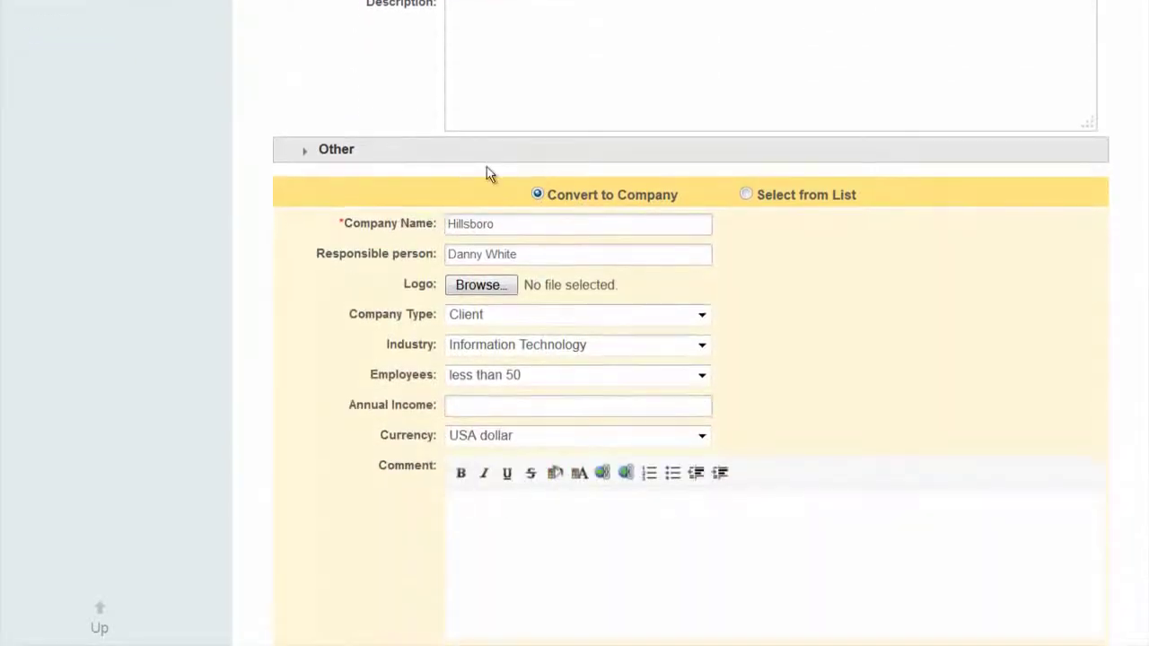
pyautogui.scroll(-4, 310, 282)
pyautogui.scroll(-6, 310, 283)
pyautogui.scroll(-8, 315, 289)
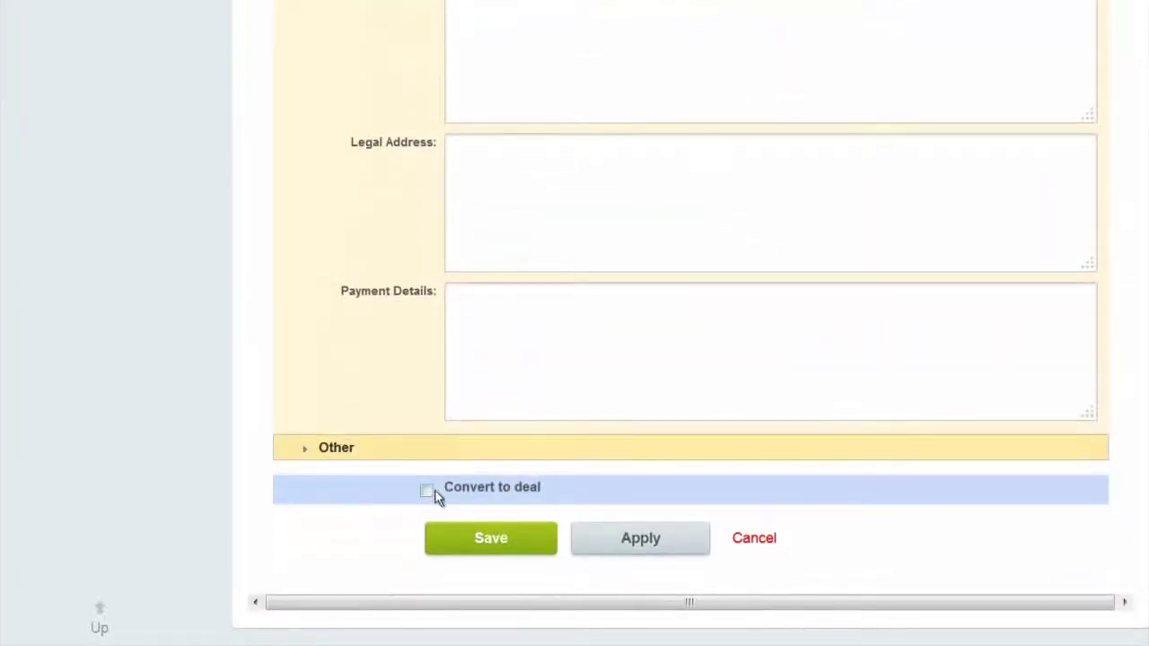
# Add a Hillsboro deal with 500 income to the conversion and save it.
pyautogui.click(428, 492)
pyautogui.scroll(-6, 445, 361)
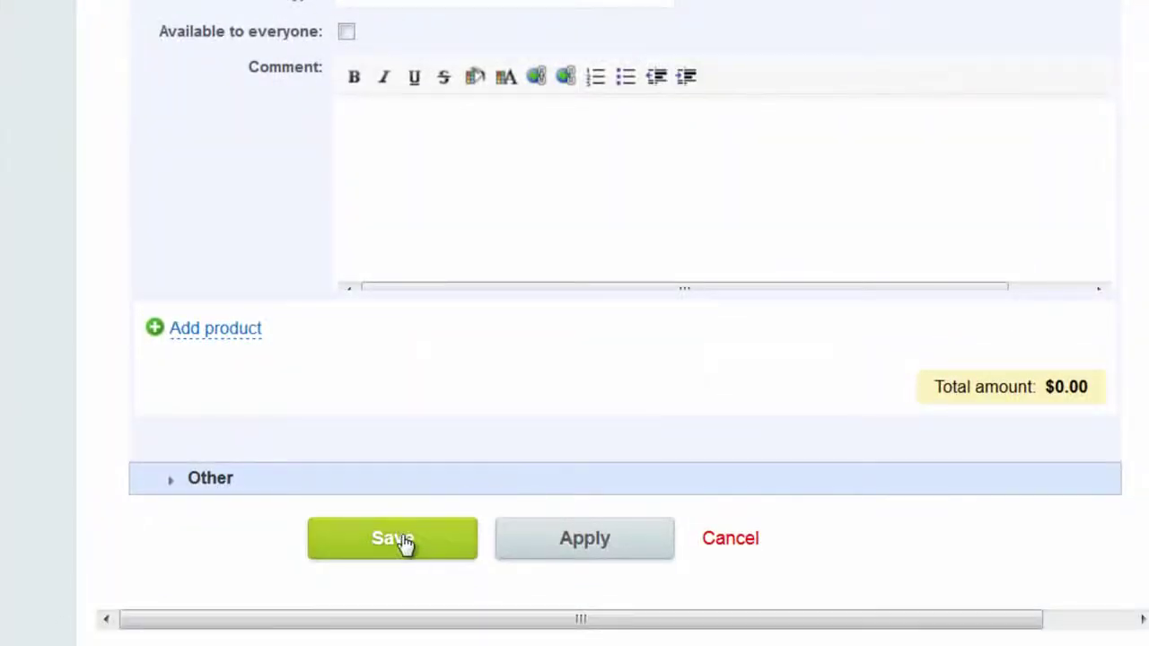
pyautogui.click(402, 605)
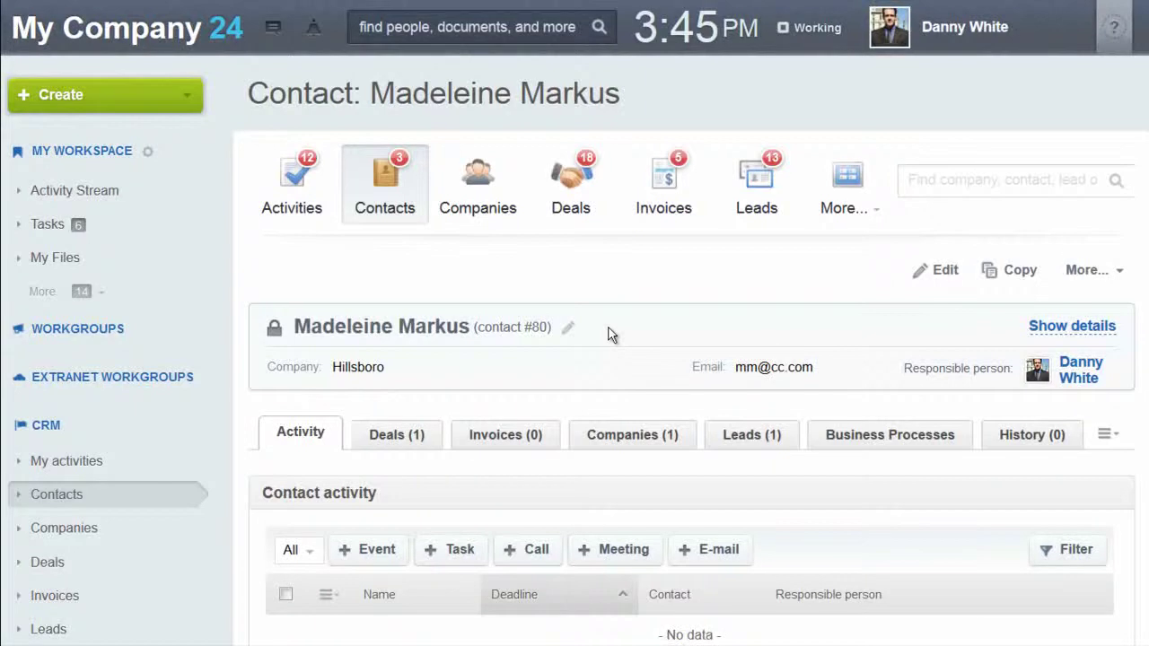
# Show the deals linked to the new contact.
pyautogui.scroll(-2, 610, 335)
pyautogui.scroll(-2, 429, 231)
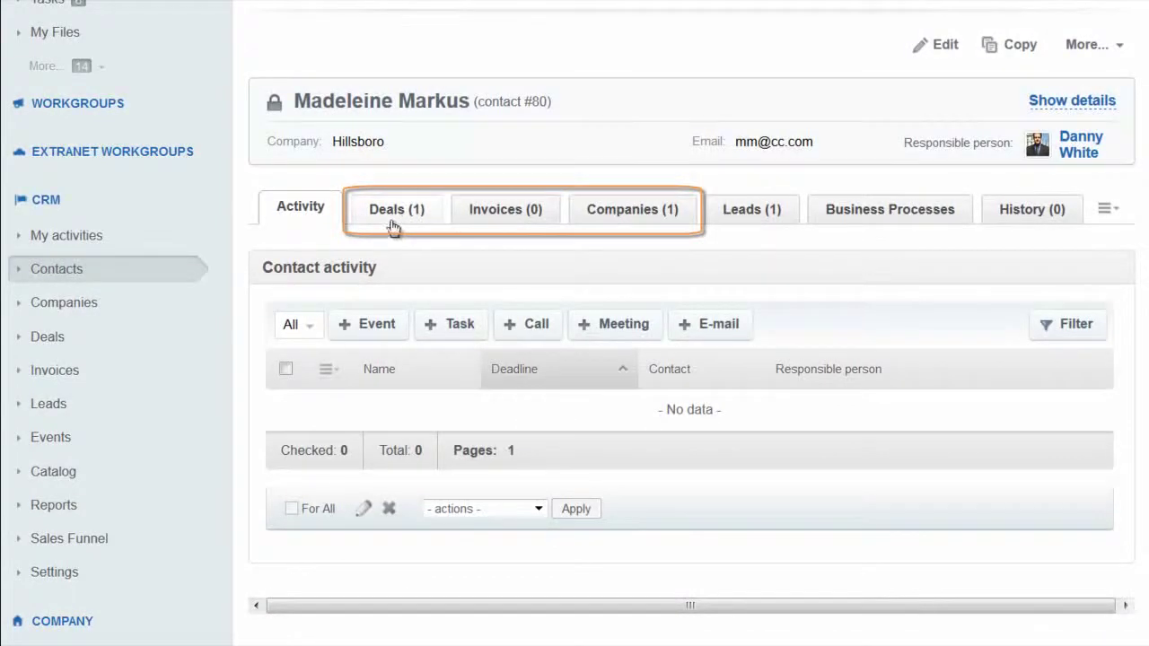
pyautogui.click(402, 222)
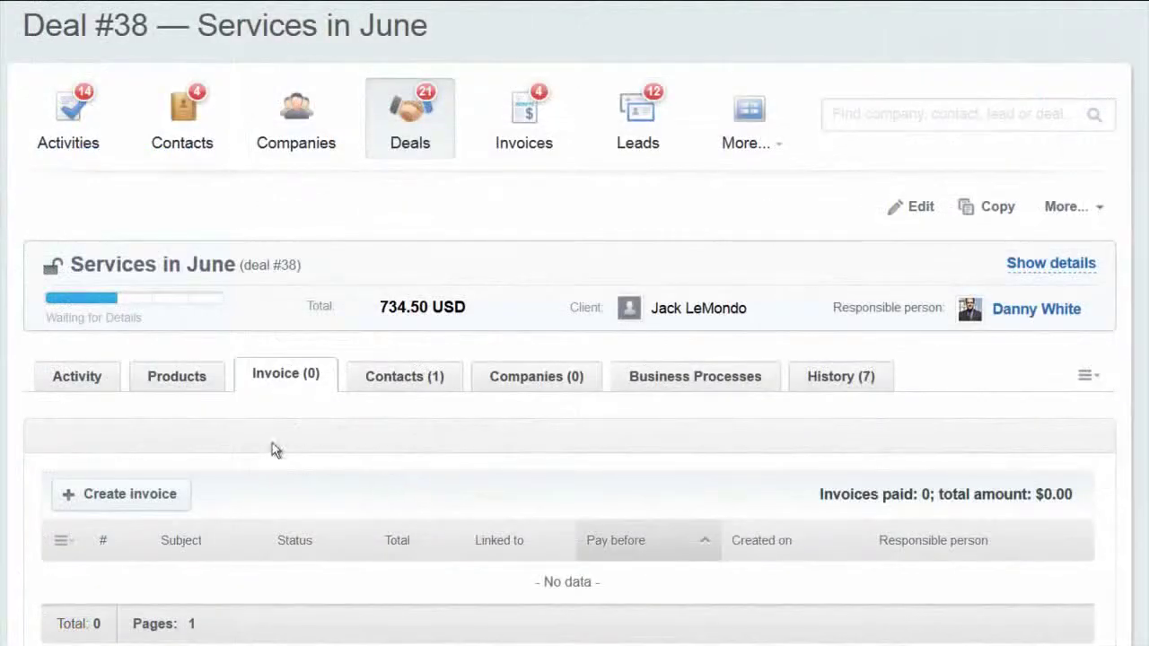
# Create and save an invoice for the deal with pay-before date 11/29/2013.
pyautogui.click(149, 505)
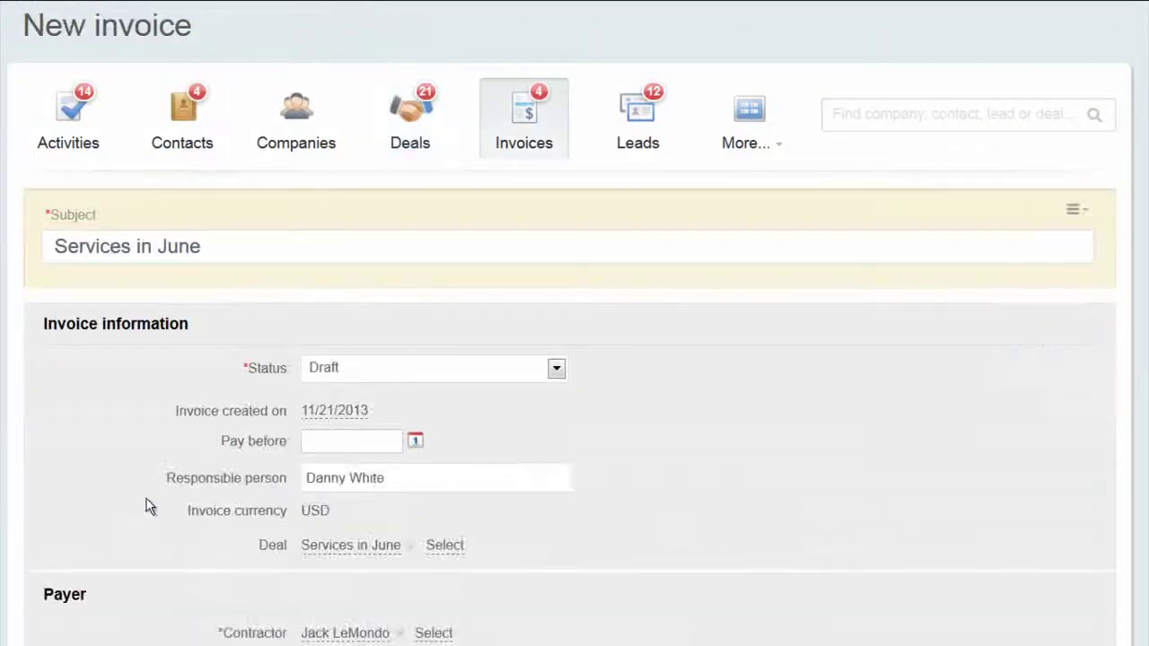
pyautogui.click(415, 442)
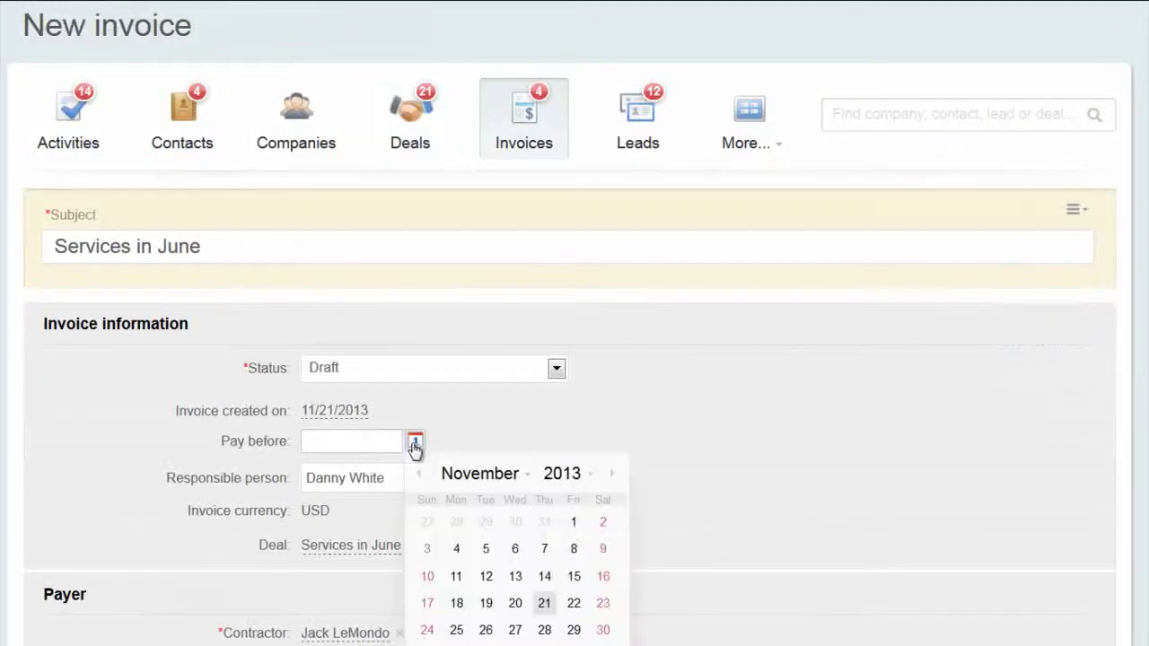
pyautogui.click(574, 631)
pyautogui.scroll(-5, 575, 636)
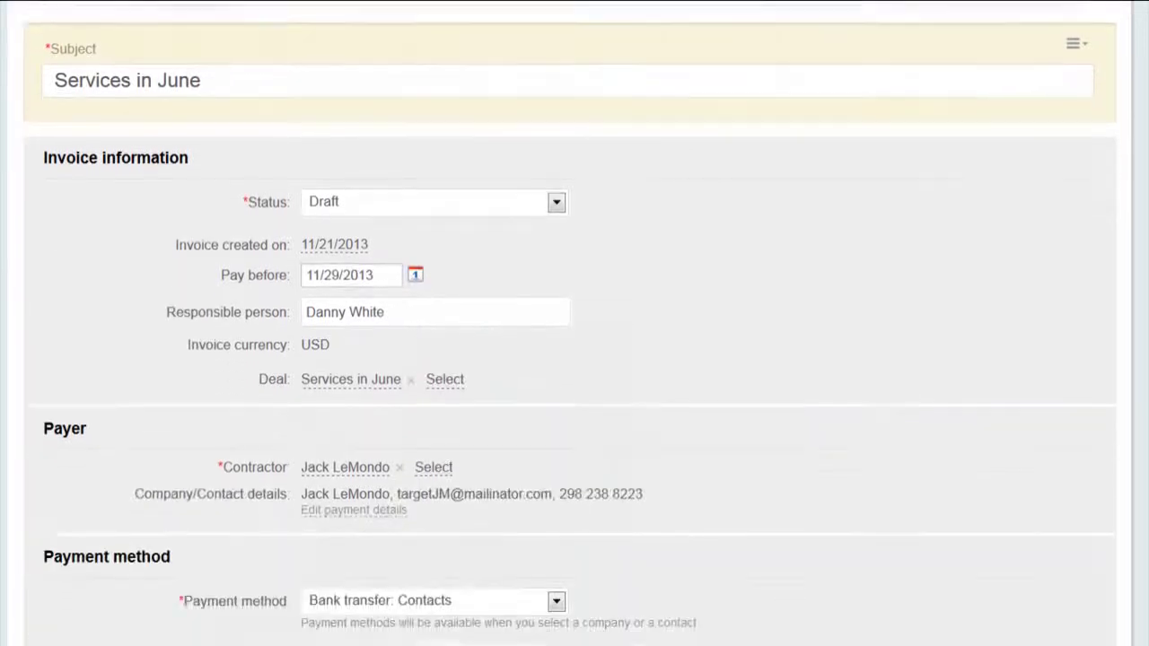
pyautogui.scroll(-3, 574, 323)
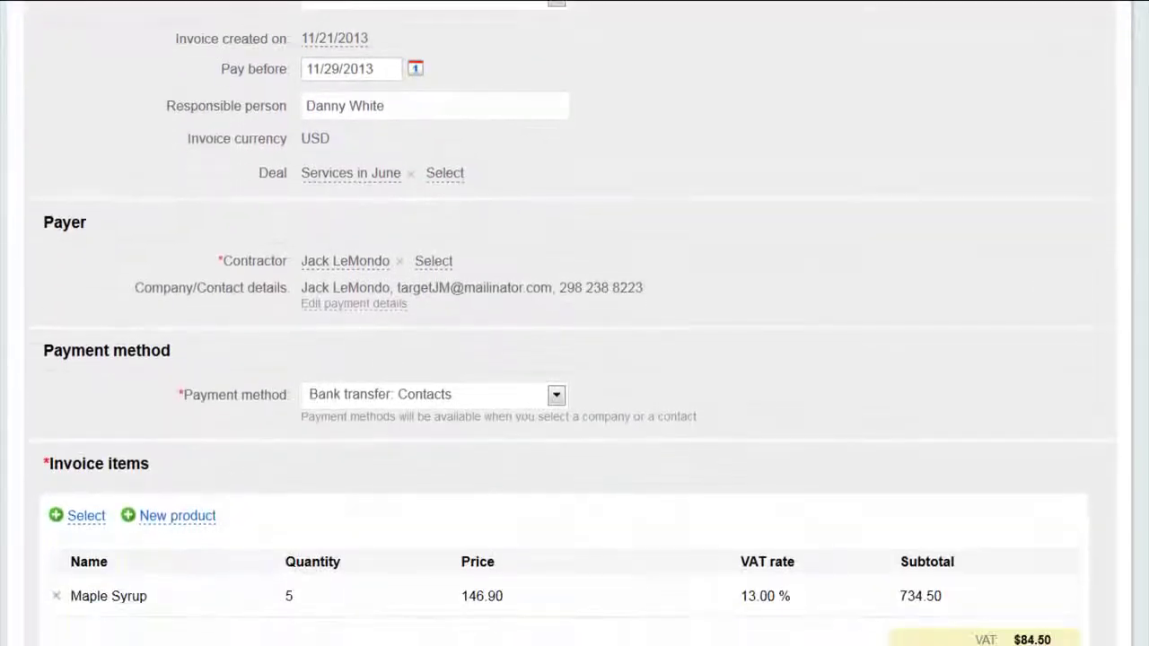
pyautogui.scroll(-3, 574, 323)
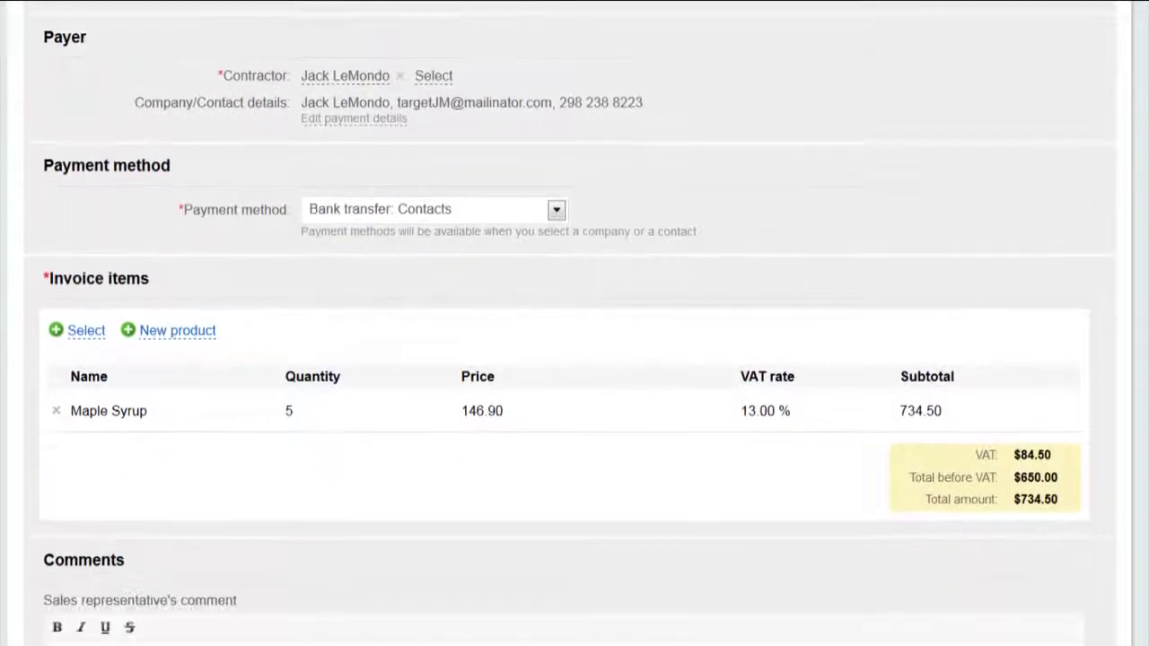
pyautogui.scroll(-3, 574, 323)
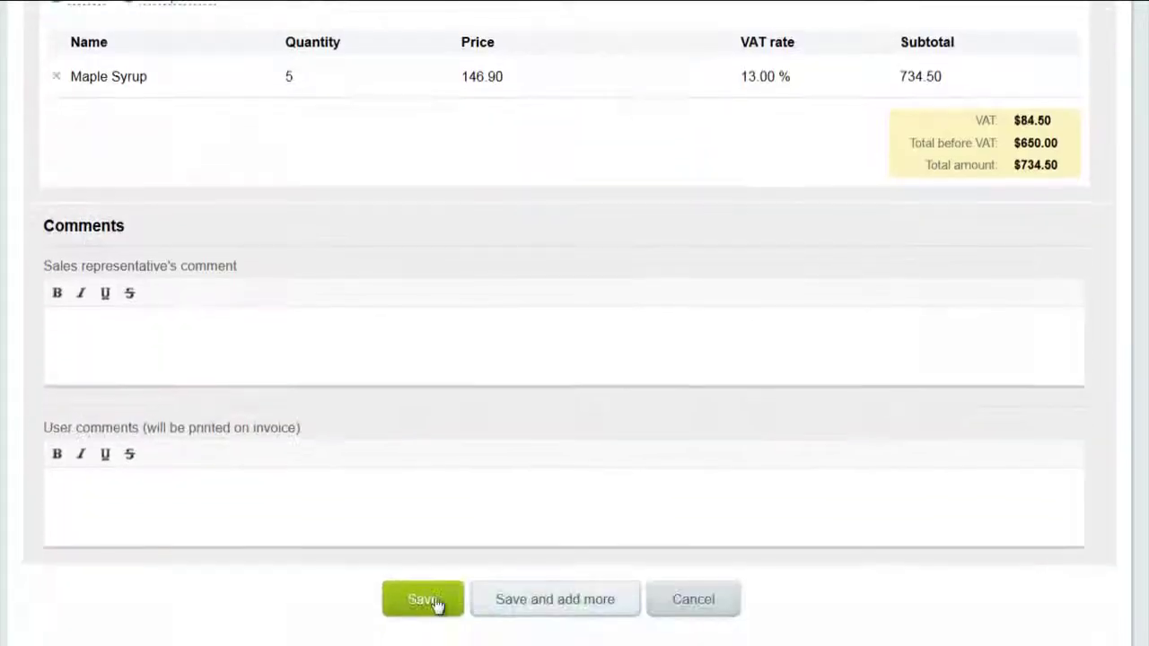
pyautogui.click(418, 601)
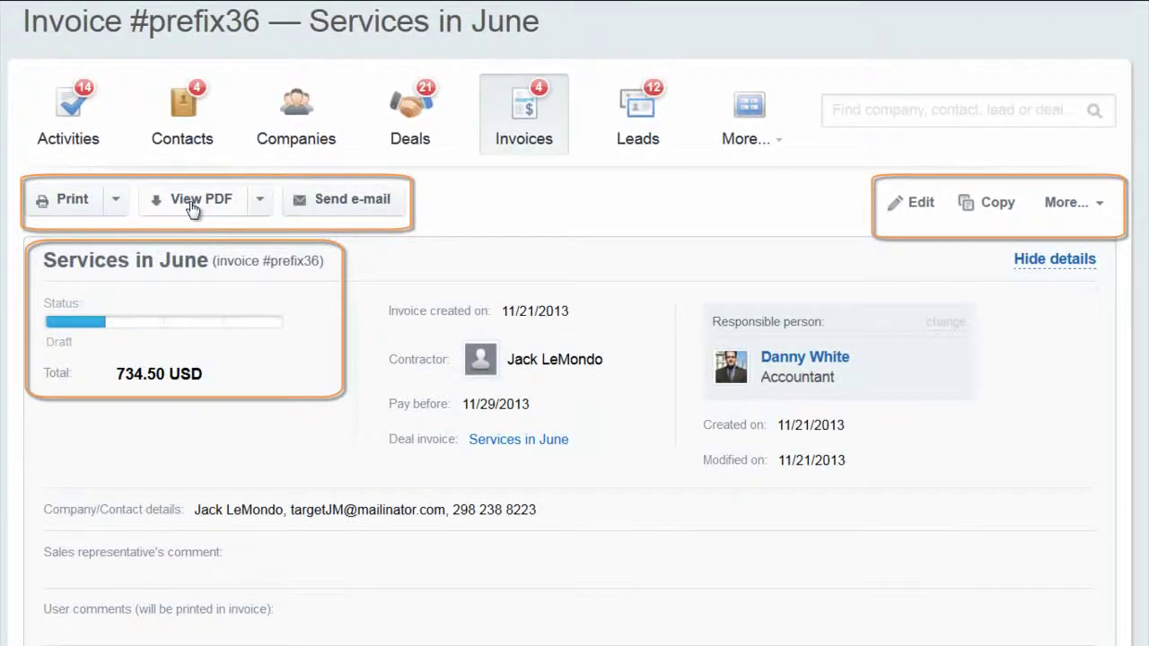
# Preview the saved invoice as a PDF.
pyautogui.click(191, 203)
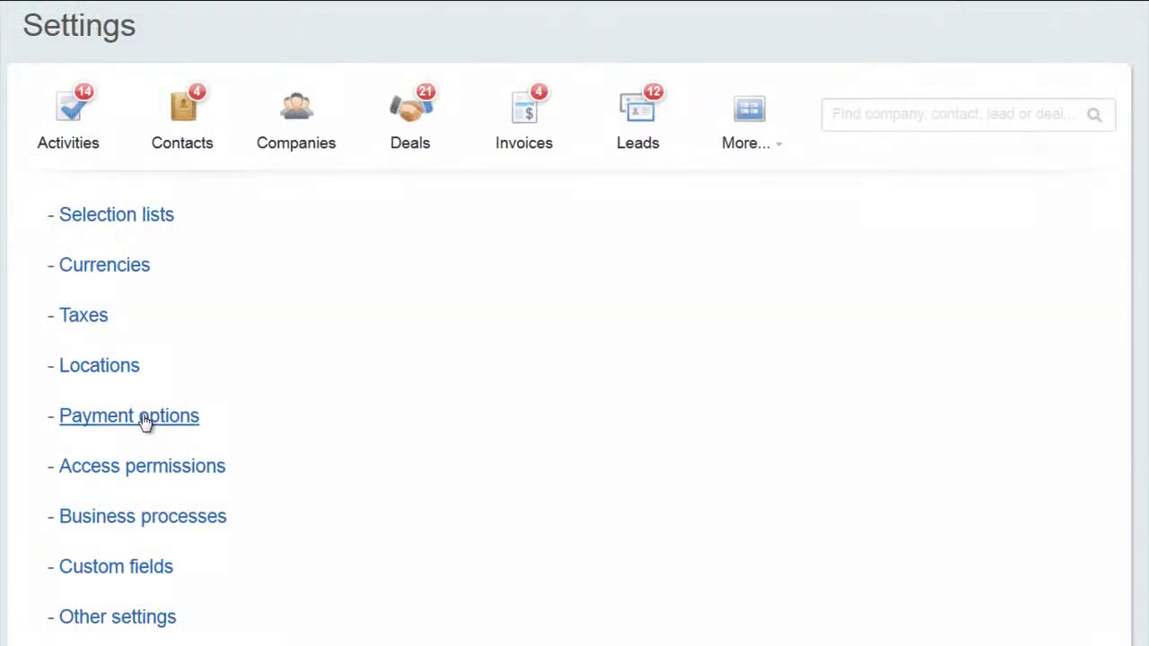
# Review the tax rates and switch the tax type to location-dependent sales tax.
pyautogui.click(169, 619)
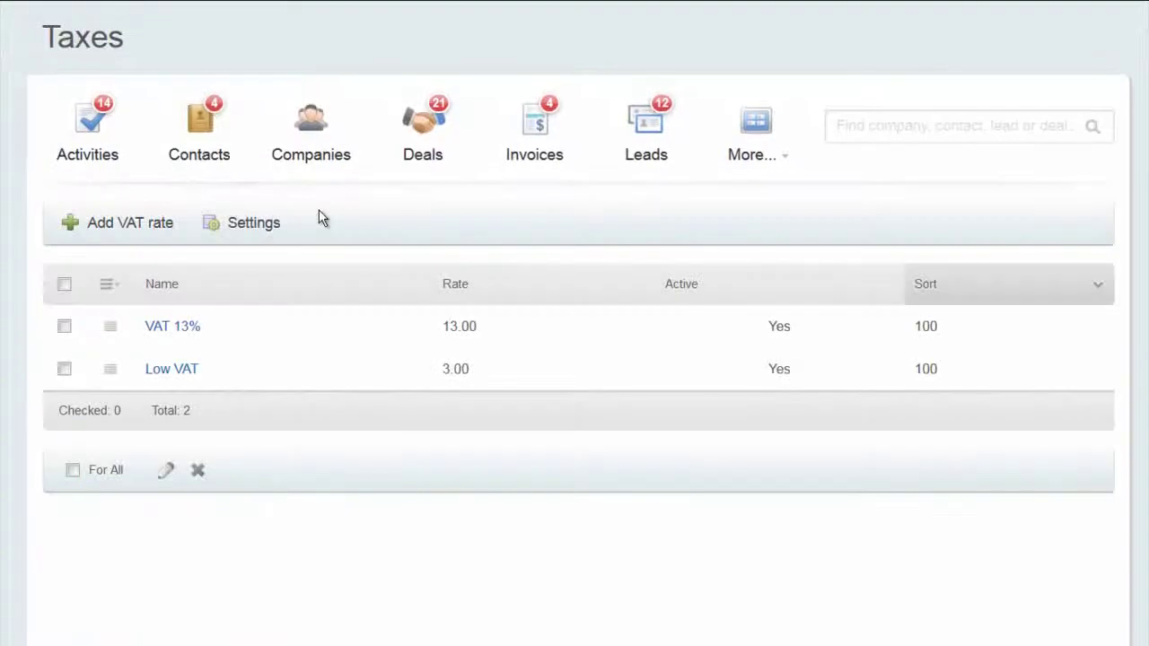
pyautogui.click(253, 224)
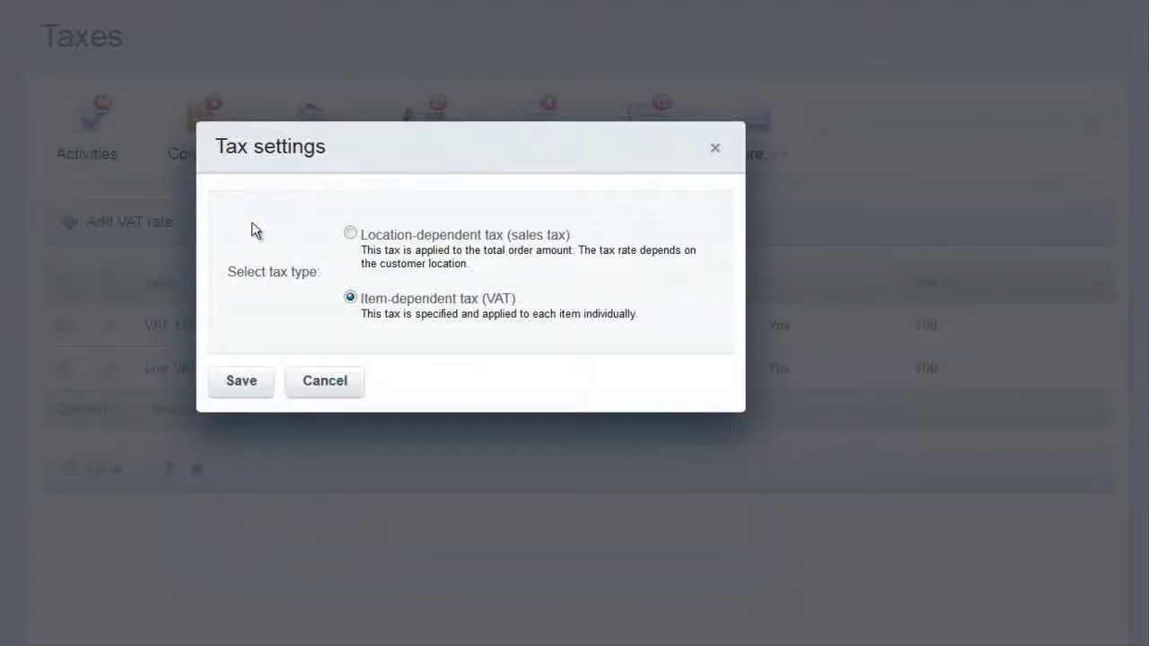
pyautogui.click(351, 234)
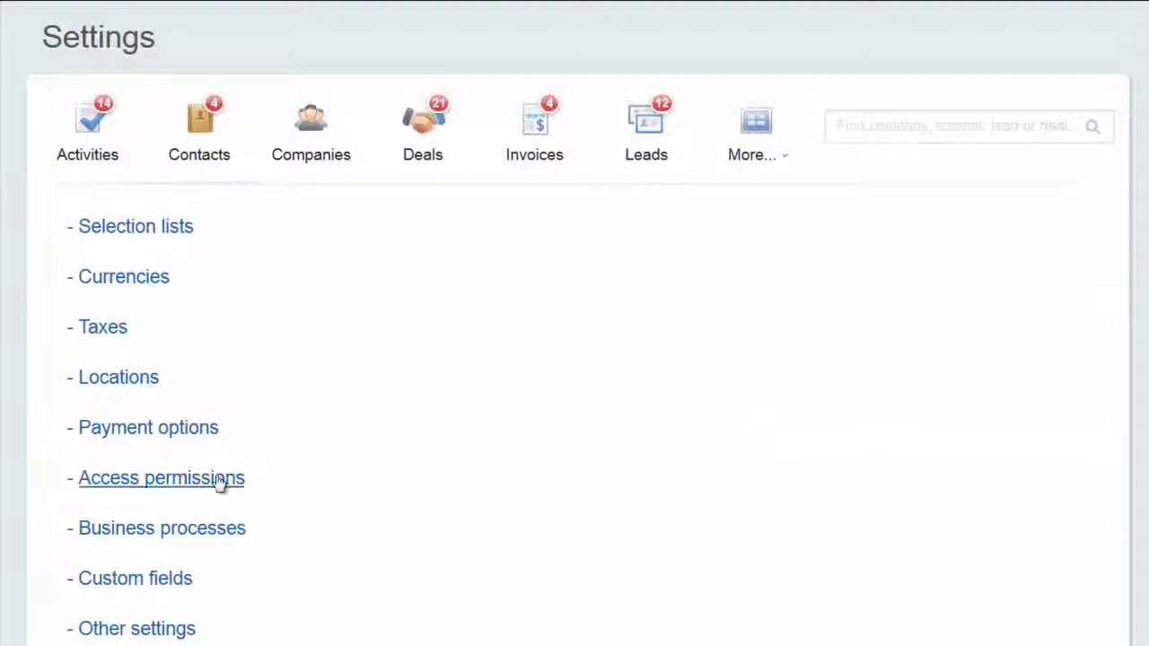
# In CRM access permissions, highlight the user, Sales group owner, Sales Department and CRM role entries.
pyautogui.click(219, 480)
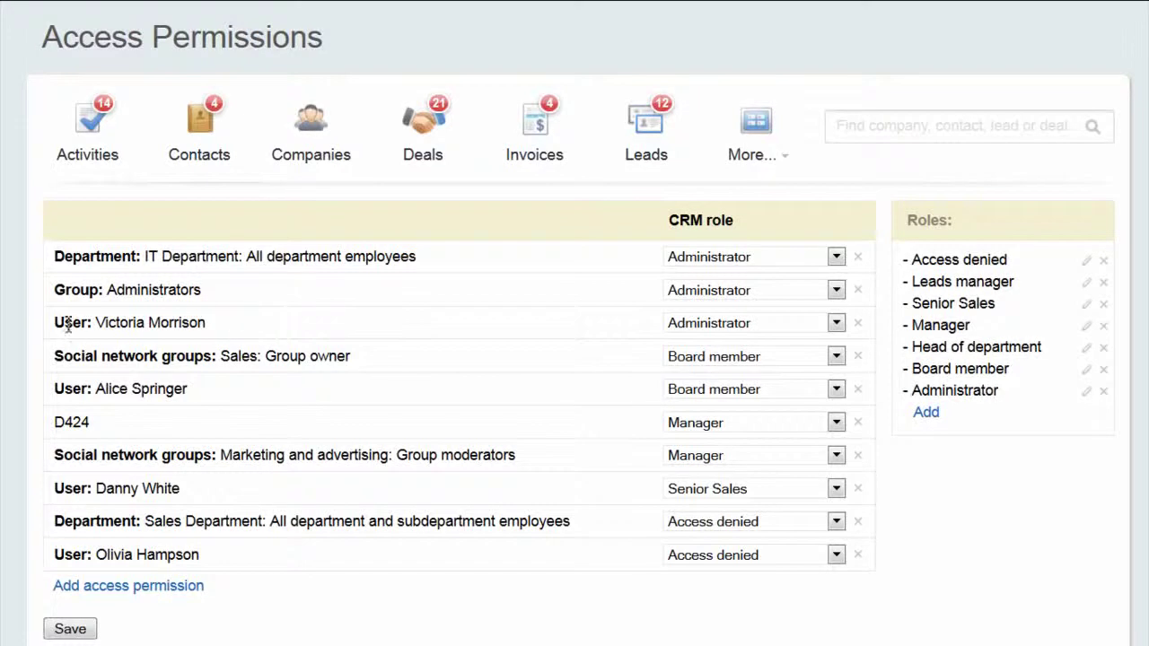
pyautogui.moveTo(69, 327); pyautogui.dragTo(259, 329)
pyautogui.click(259, 332)
pyautogui.moveTo(55, 364); pyautogui.dragTo(399, 377)
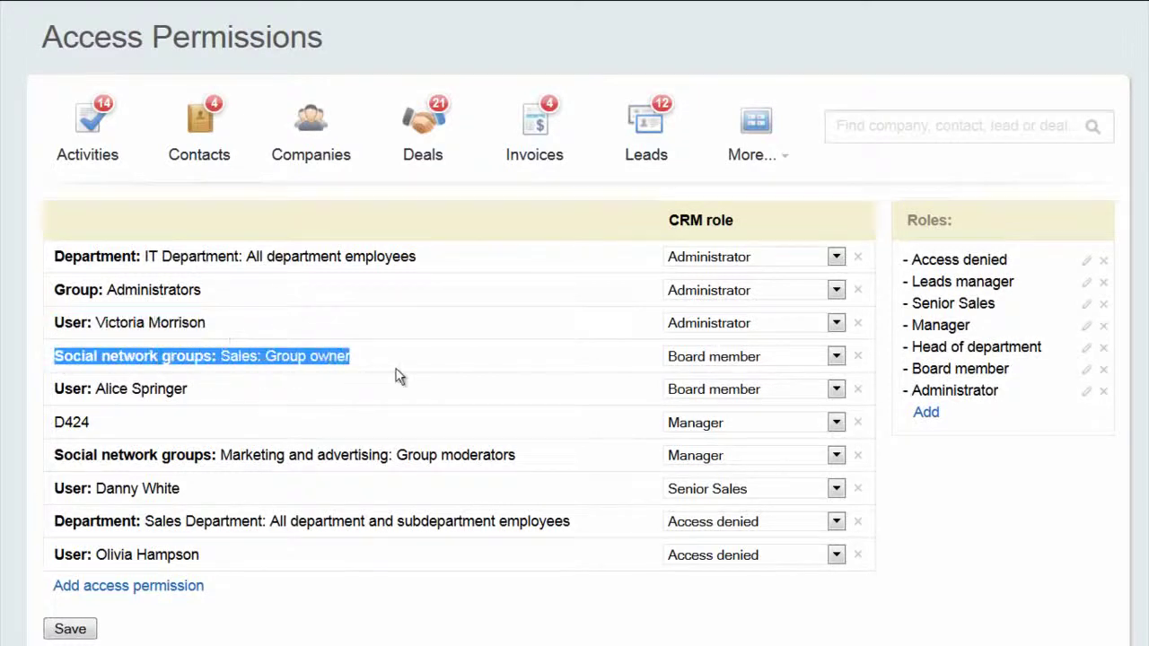
pyautogui.click(400, 377)
pyautogui.moveTo(56, 523); pyautogui.dragTo(585, 532)
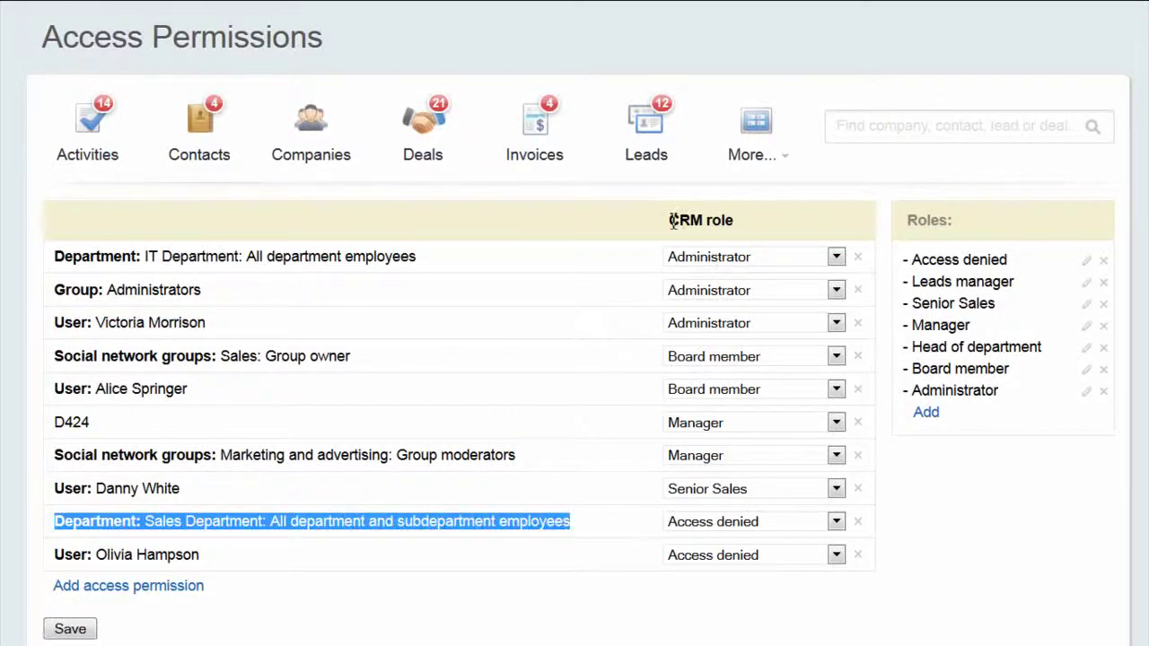
pyautogui.moveTo(671, 220); pyautogui.dragTo(753, 230)
pyautogui.click(753, 230)
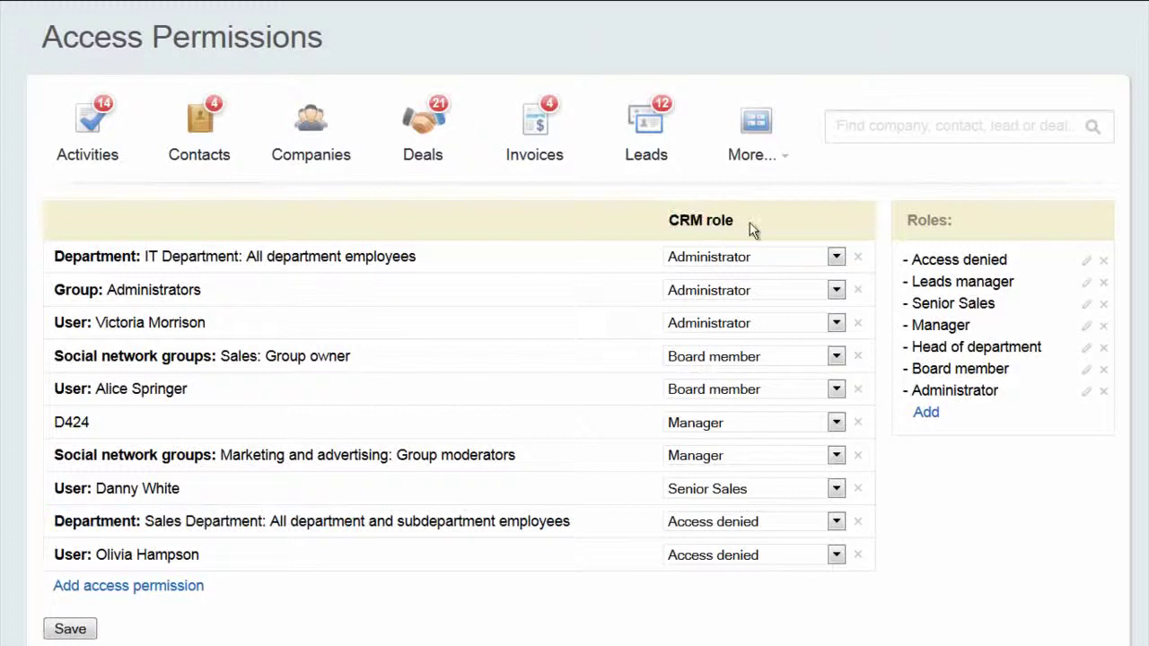
# Assign D424 the Senior Sales role and open that role's permissions.
pyautogui.click(836, 422)
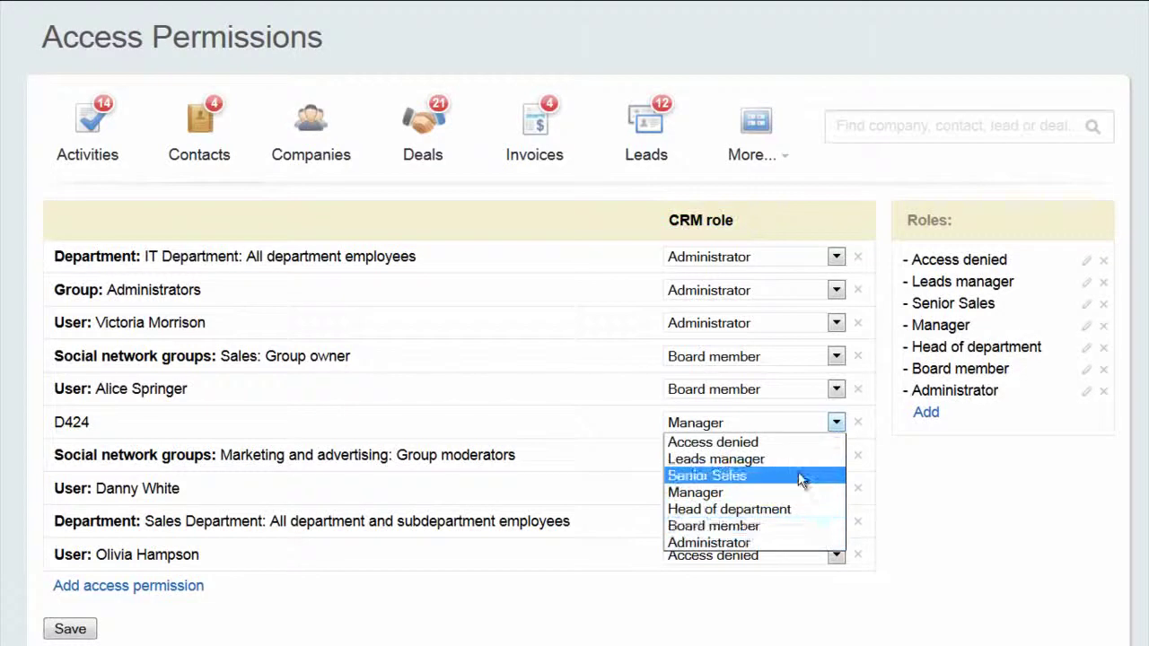
pyautogui.click(802, 476)
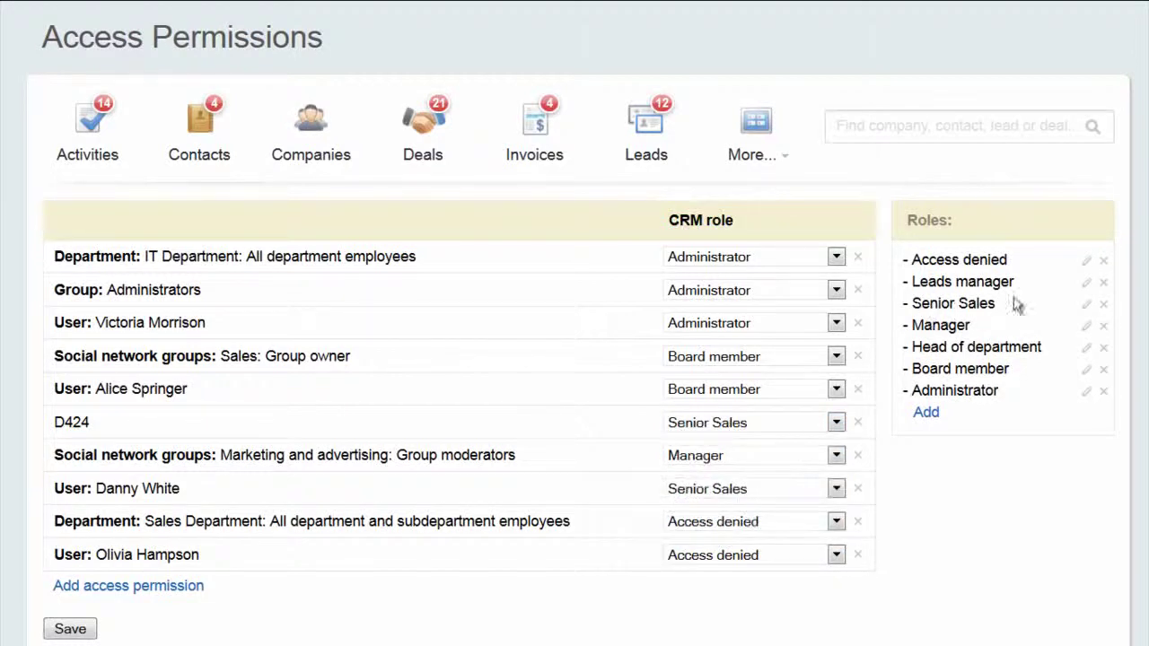
pyautogui.click(1087, 308)
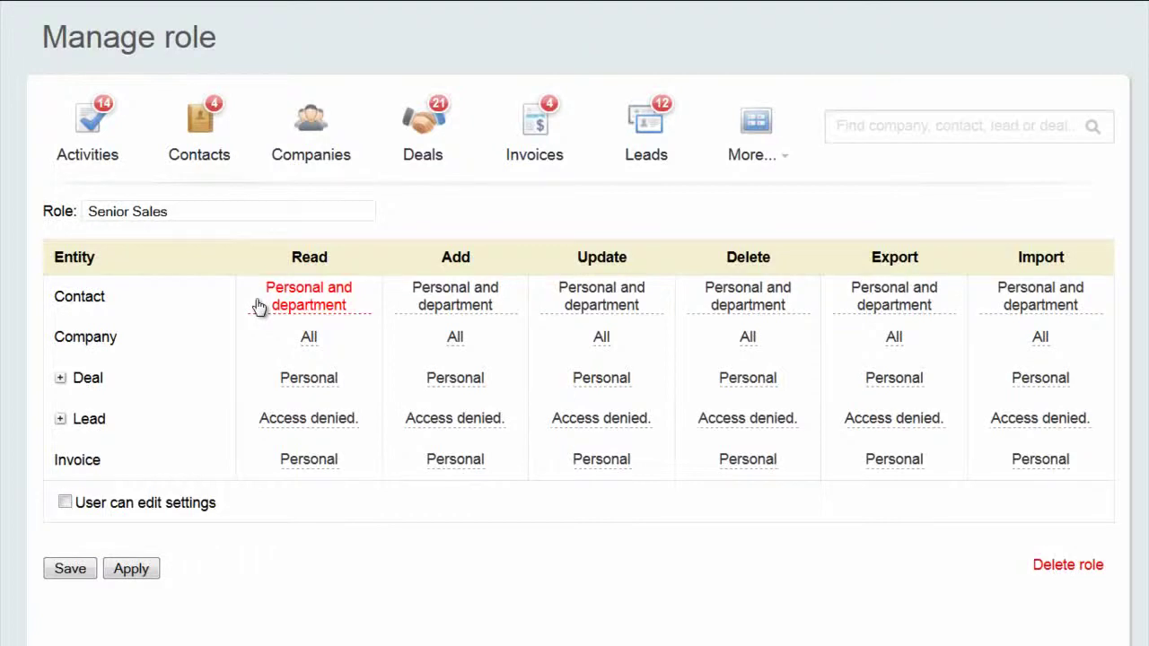
# Inspect the Senior Sales Contact read options without changing them, then edit the Manager role.
pyautogui.click(351, 314)
pyautogui.click(341, 300)
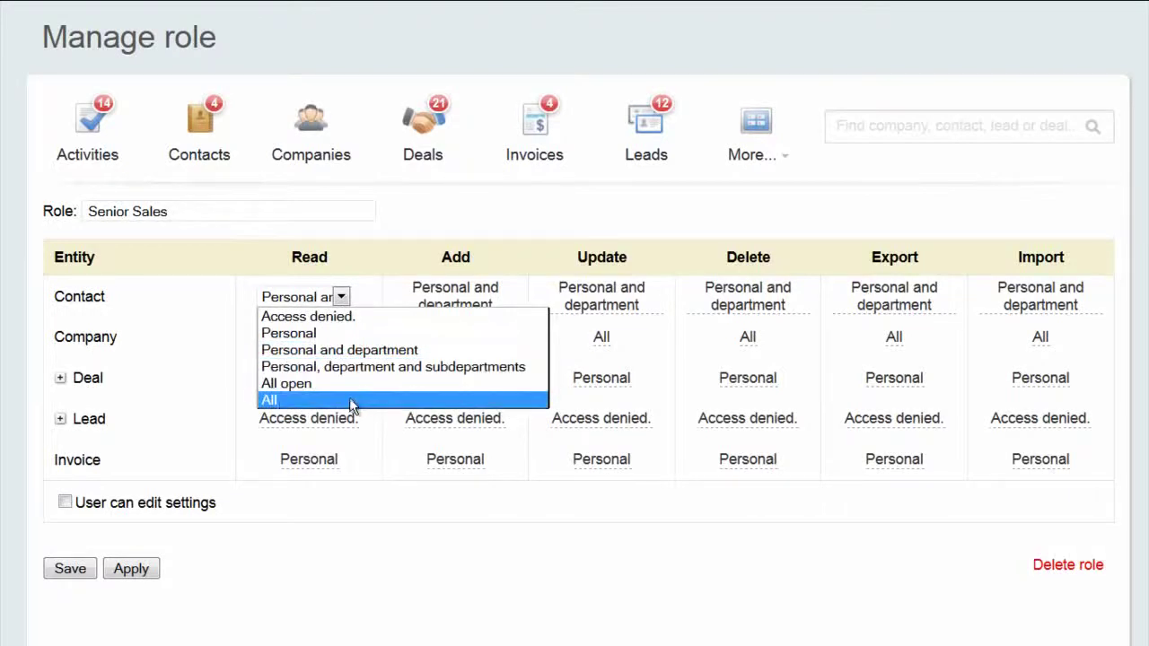
pyautogui.click(319, 545)
pyautogui.click(61, 379)
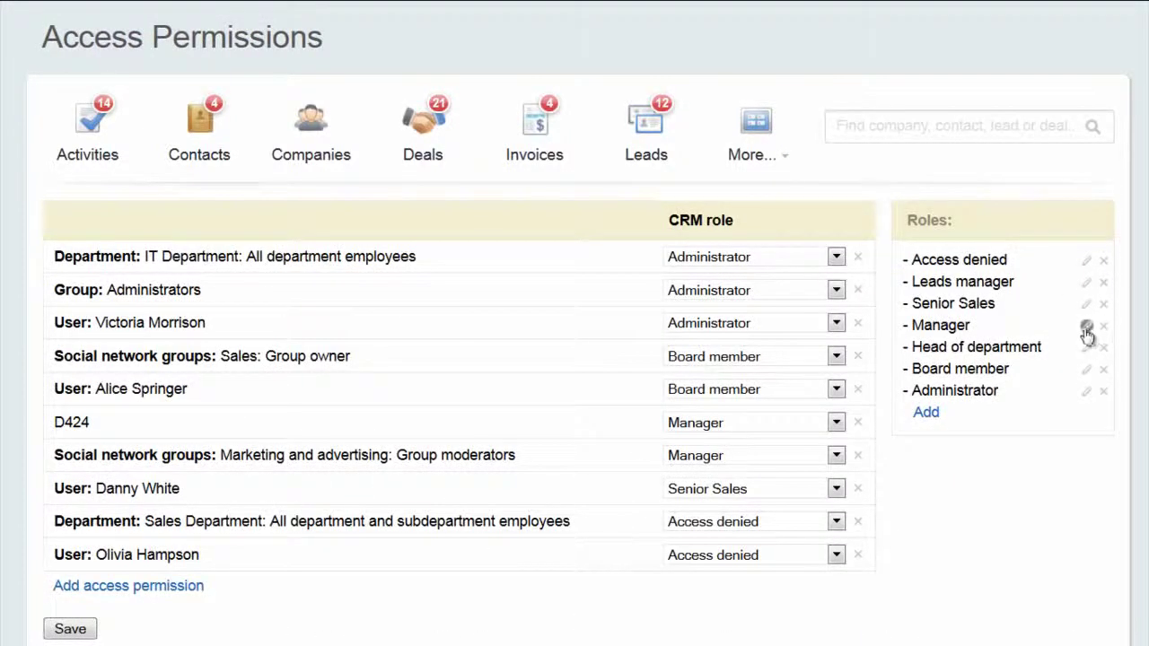
pyautogui.click(1086, 328)
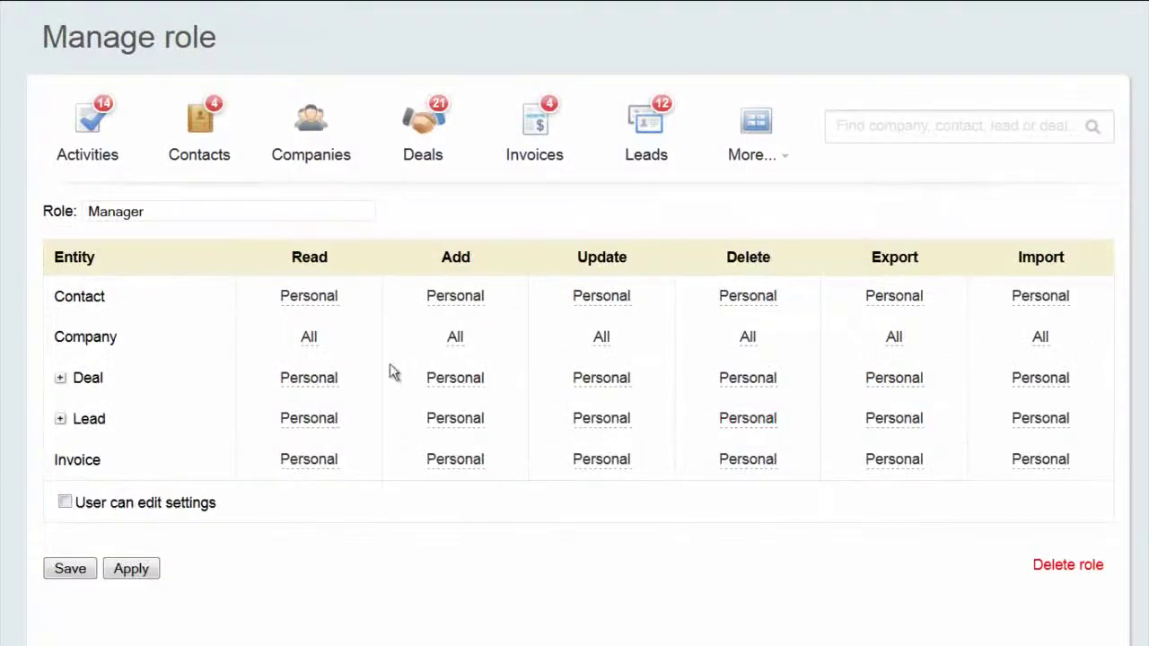